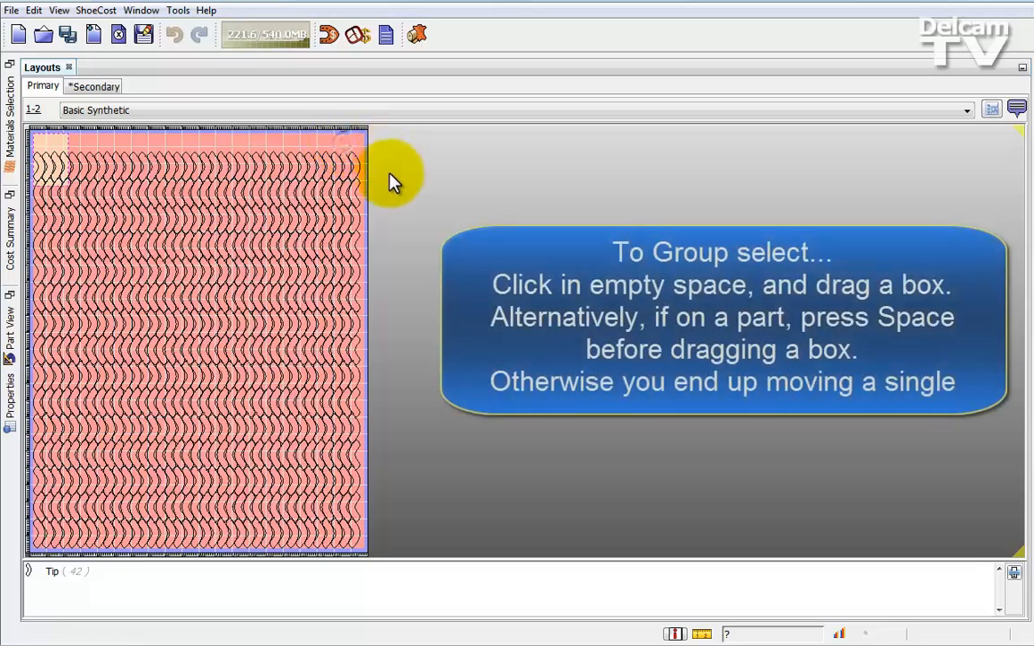
- Enter Tweak mode, group-select the sheet's rightmost column of parts and move a floating copy into the empty area beside the sheet
{"action": "left_click", "coordinate": [1018, 109]}
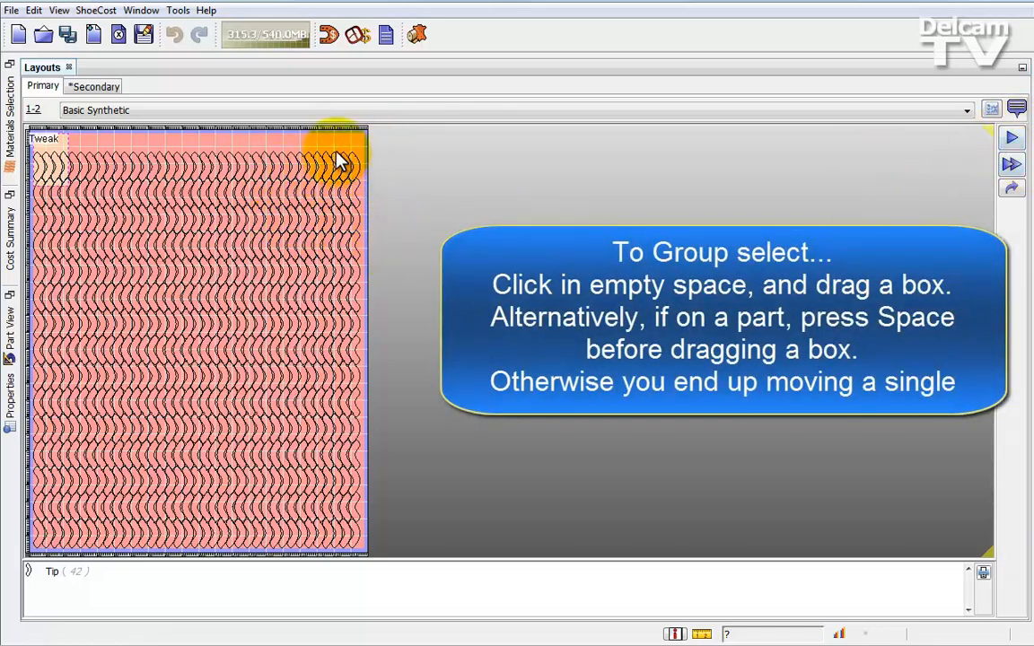
{"action": "left_click_drag", "start_coordinate": [343, 141], "coordinate": [363, 558]}
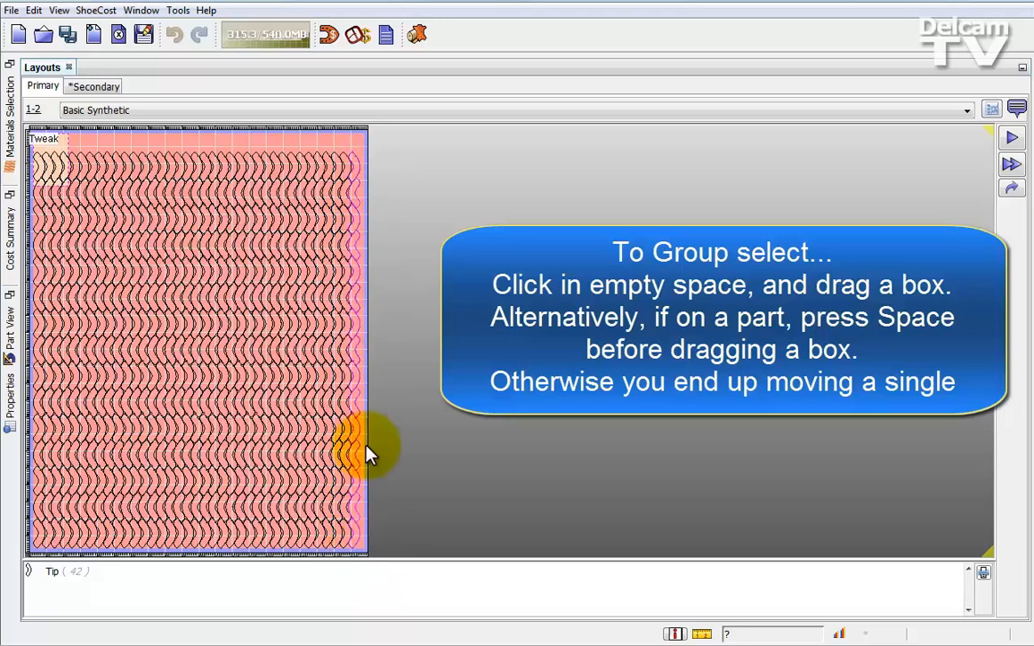
{"action": "left_click_drag", "start_coordinate": [369, 452], "coordinate": [661, 287]}
{"action": "left_click_drag", "start_coordinate": [644, 328], "coordinate": [509, 334]}
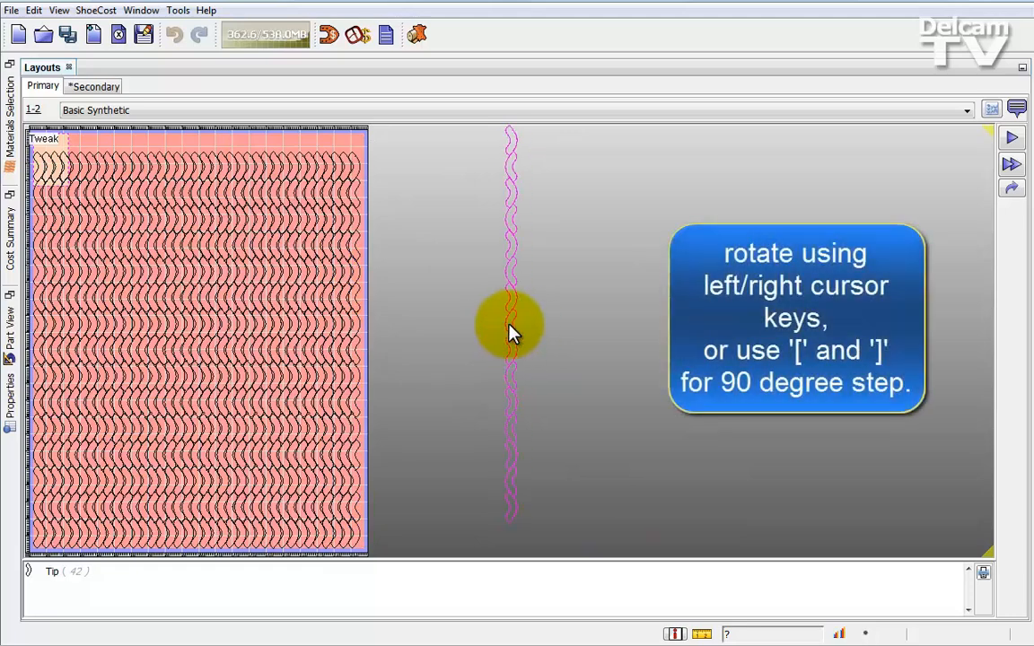
- Rotate the floating column of parts slightly one way and back, and turn it 90 degrees so that it lies horizontally
{"action": "key", "text": "Left"}
{"action": "key", "text": "Left"}
{"action": "key", "text": "Left"}
{"action": "key", "text": "Left"}
{"action": "key", "text": "Left"}
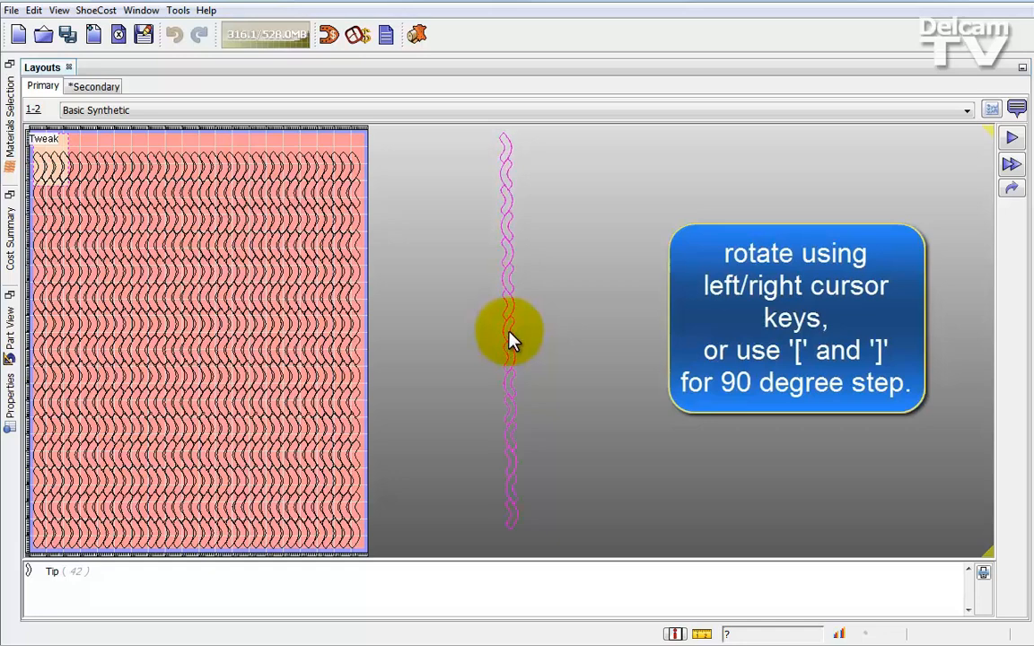
{"action": "key", "text": "Right"}
{"action": "key", "text": "Right"}
{"action": "key", "text": "Right"}
{"action": "key", "text": "Right"}
{"action": "key", "text": "Right"}
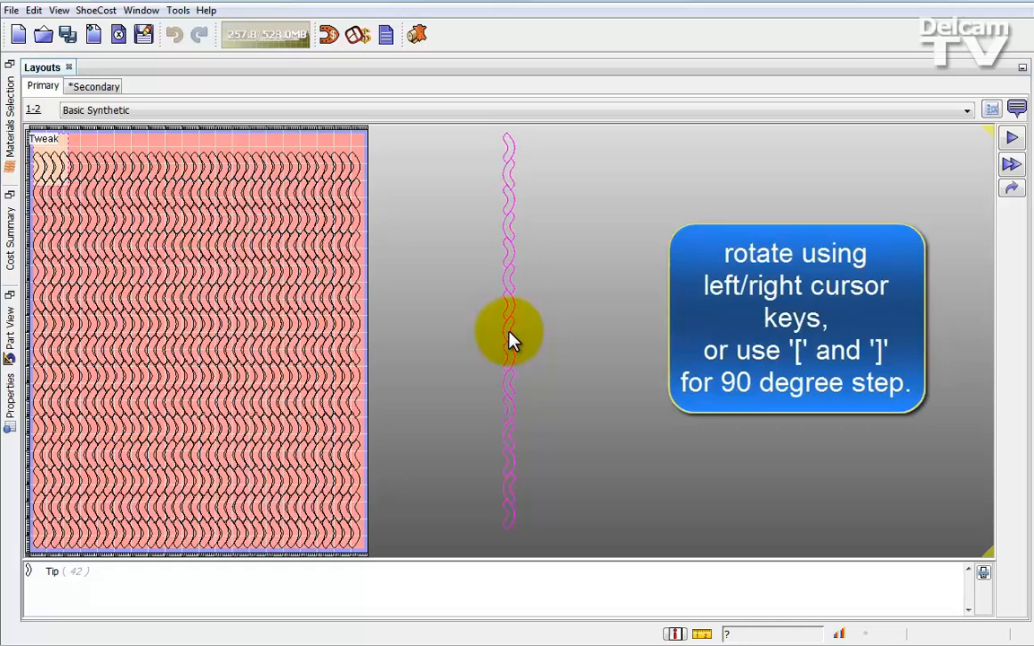
{"action": "key", "text": "bracketright"}
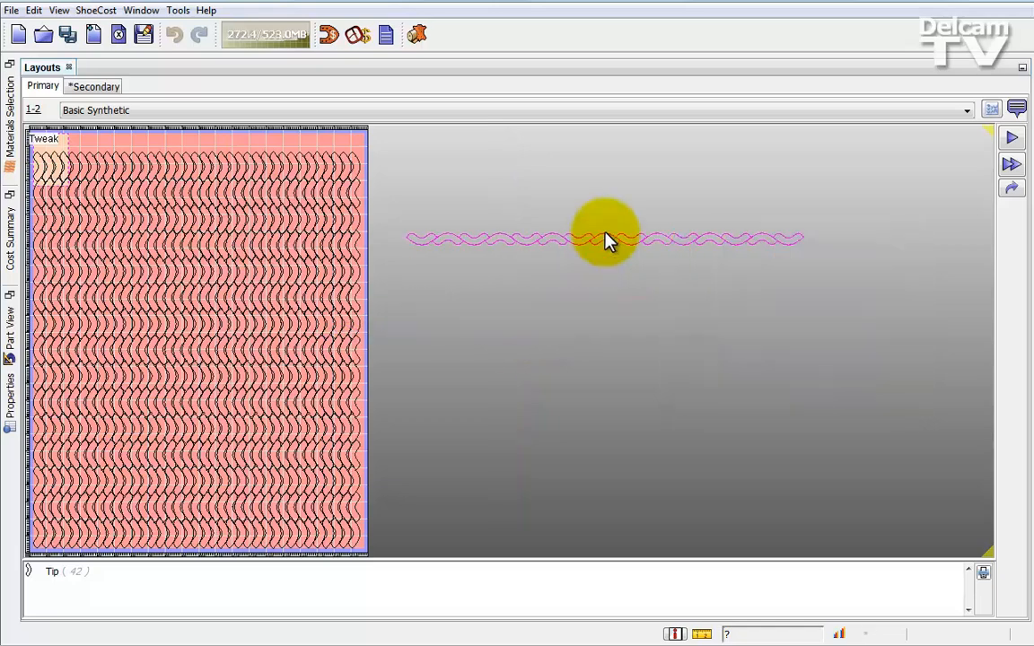
- Place the horizontal group along the sheet's upper edge and butt further copies against each other in the empty area beside the sheet
{"action": "middle_click_drag", "start_coordinate": [605, 233], "coordinate": [662, 299]}
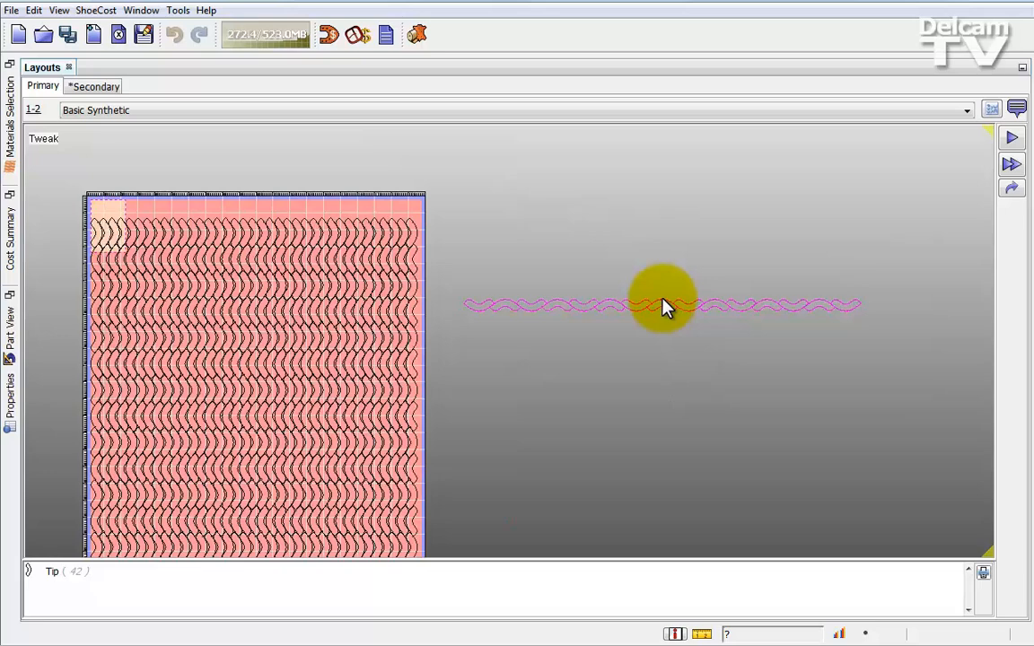
{"action": "double_click", "coordinate": [290, 213]}
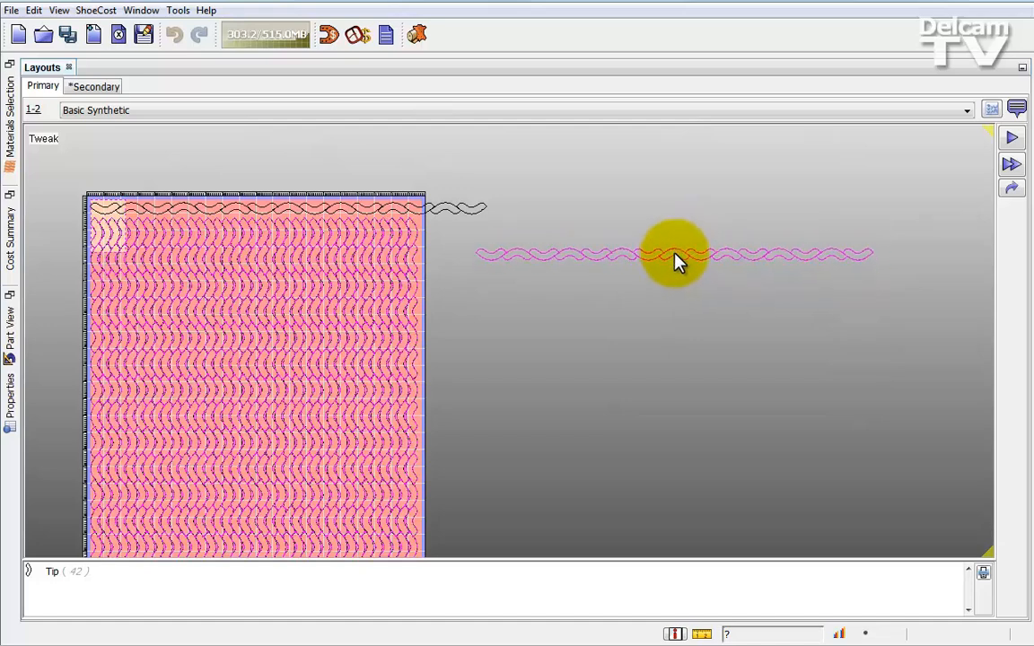
{"action": "left_click", "coordinate": [678, 260]}
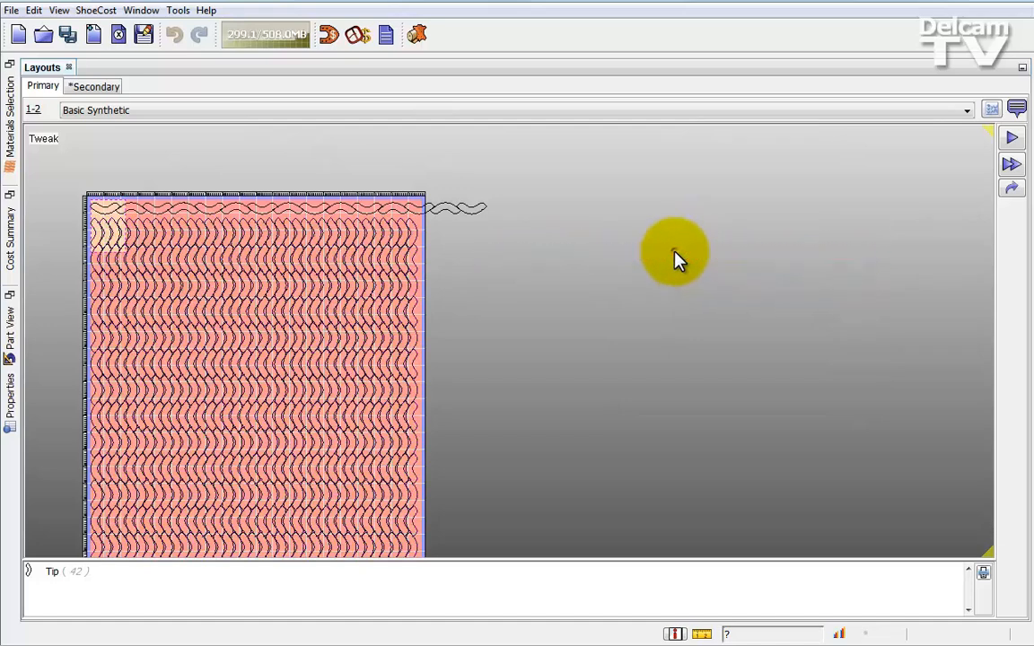
{"action": "mouse_move", "coordinate": [675, 252]}
{"action": "left_mouse_down"}
{"action": "mouse_move", "coordinate": [672, 292]}
{"action": "mouse_move", "coordinate": [683, 294]}
{"action": "mouse_move", "coordinate": [670, 253]}
{"action": "left_mouse_up"}
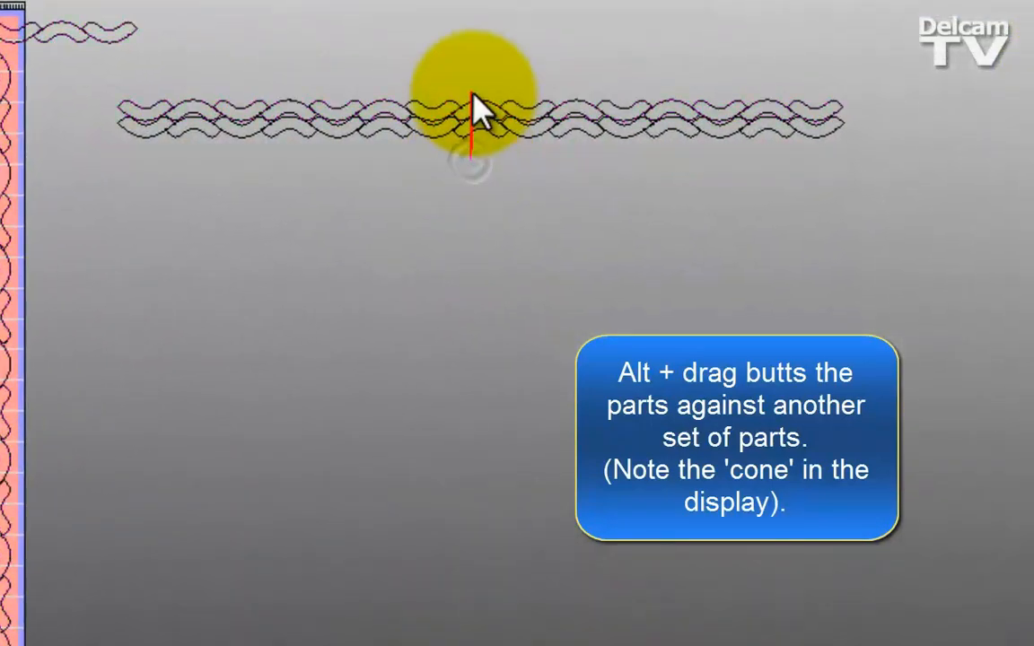
{"action": "mouse_move", "coordinate": [471, 93]}
{"action": "left_mouse_down", "text": "alt"}
{"action": "mouse_move", "coordinate": [484, 135]}
{"action": "mouse_move", "coordinate": [478, 122]}
{"action": "left_mouse_up", "text": "alt"}
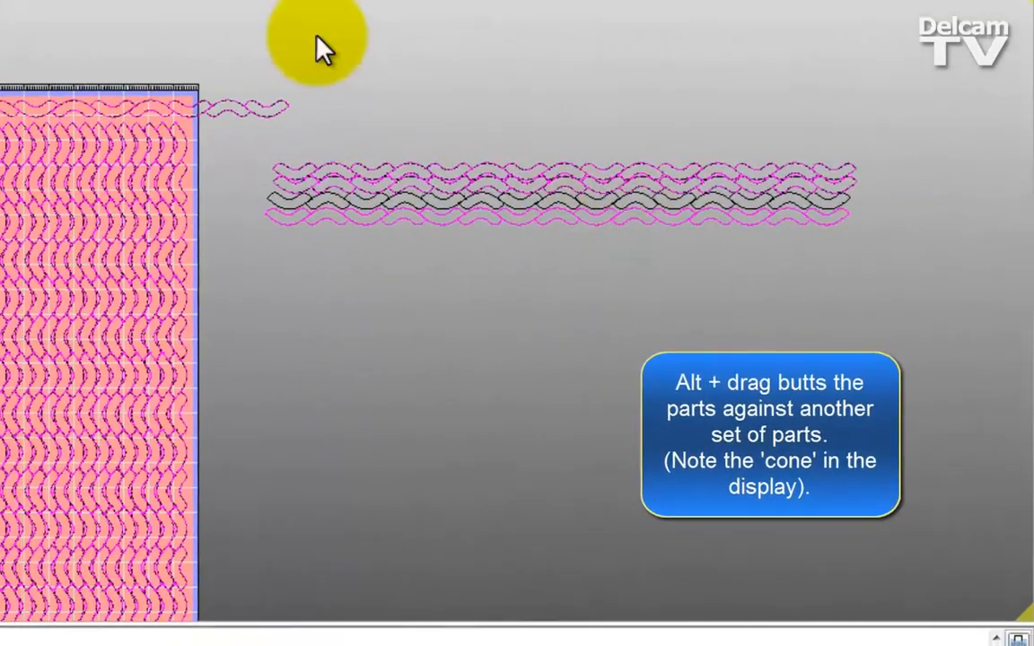
- Set the hit target width for manual nesting to 50 in the miscellaneous costing options and apply it
{"action": "left_click", "coordinate": [177, 10]}
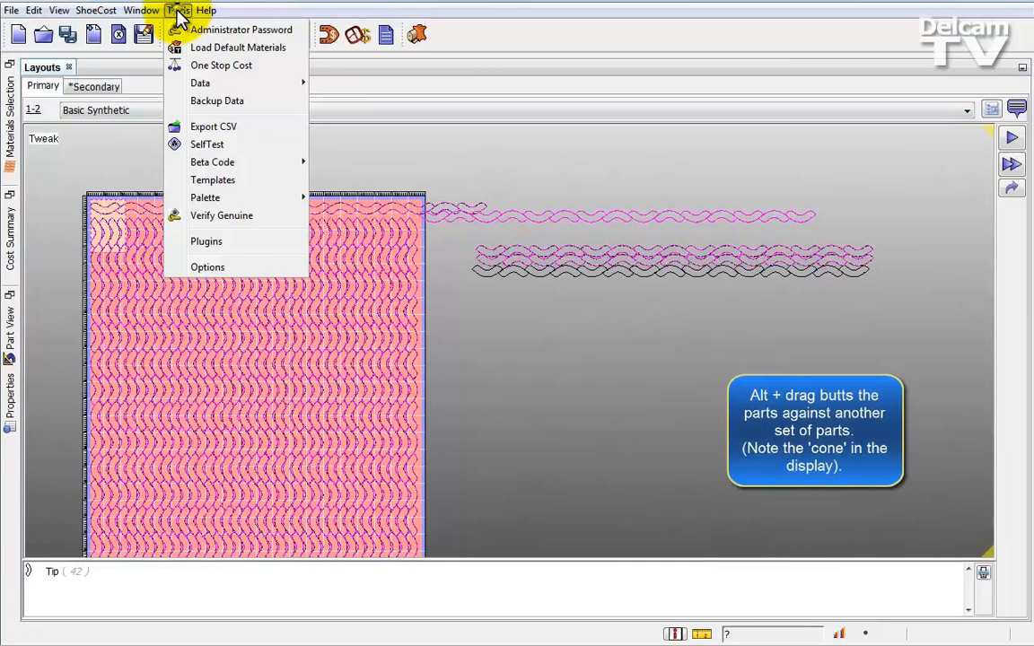
{"action": "left_click", "coordinate": [206, 268]}
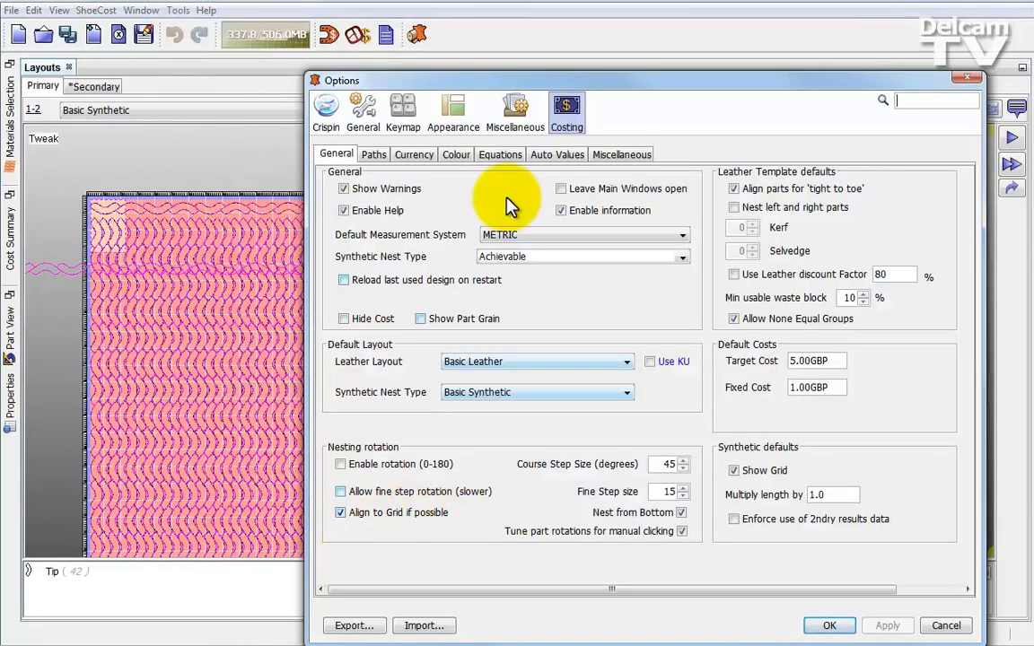
{"action": "left_click", "coordinate": [620, 155]}
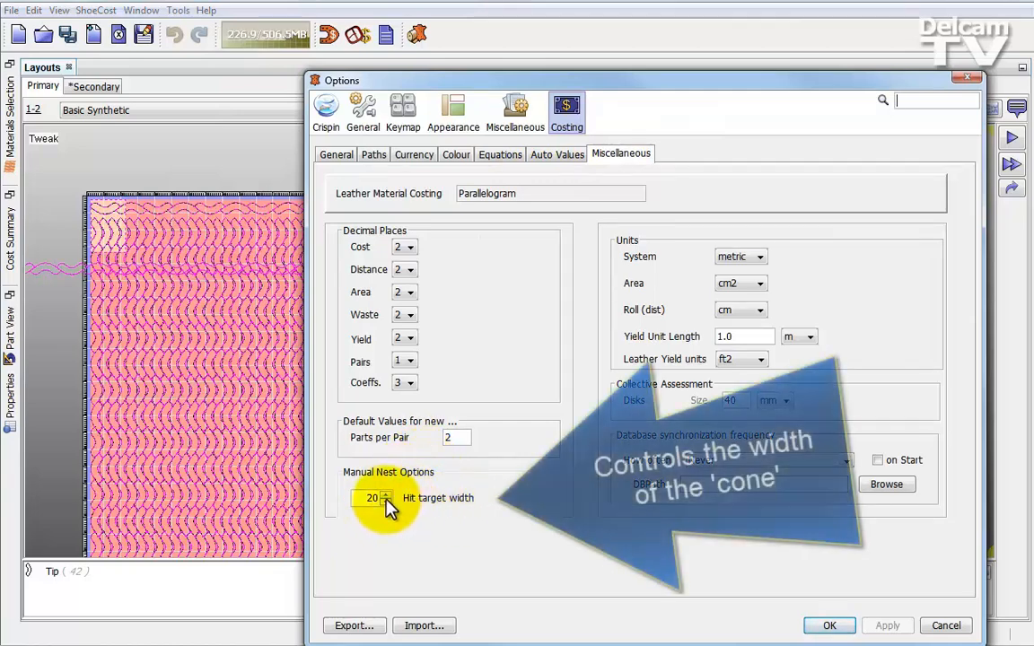
{"action": "left_click", "coordinate": [386, 495]}
{"action": "left_click", "coordinate": [386, 496]}
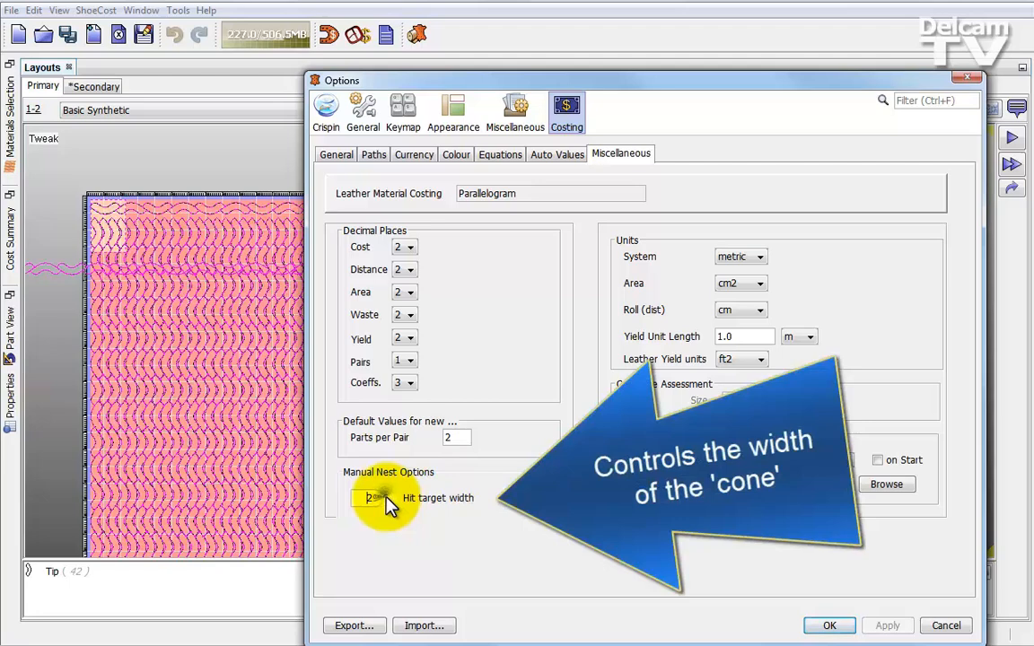
{"action": "left_click", "coordinate": [386, 496]}
{"action": "left_click", "coordinate": [386, 496]}
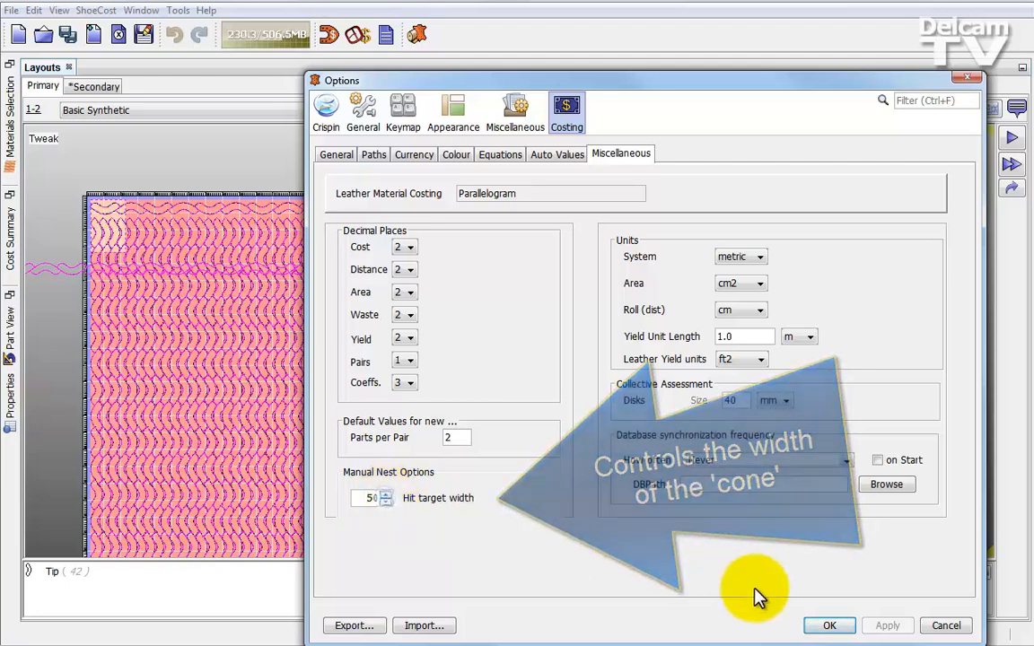
{"action": "left_click", "coordinate": [811, 626]}
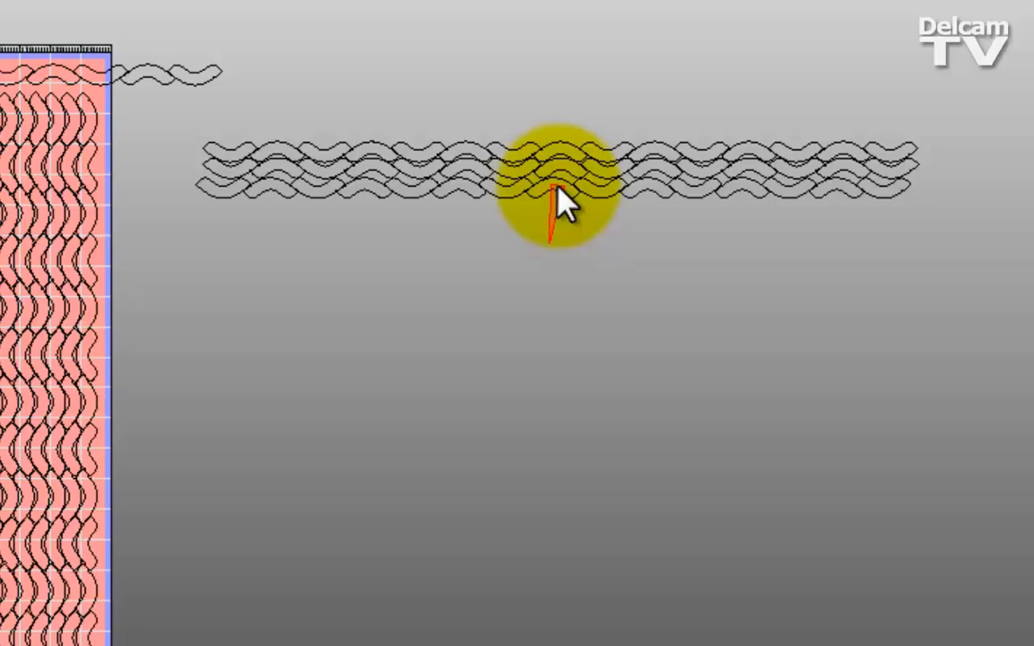
- Butt two more row copies beneath the stack beside the sheet, place another with a gap below, and drop the floating group
{"action": "left_click", "coordinate": [558, 186]}
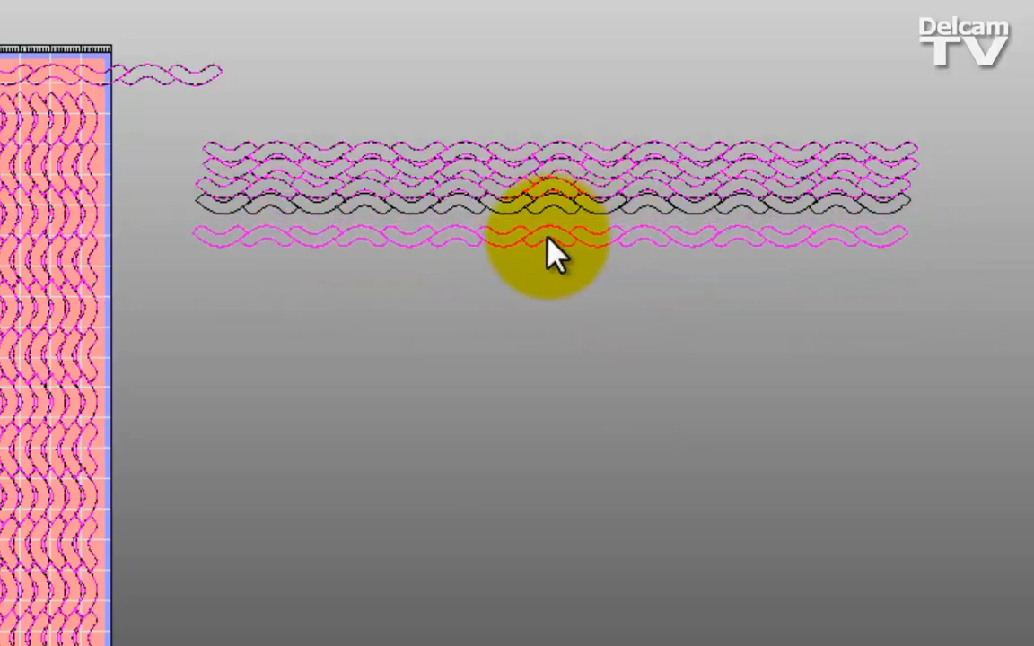
{"action": "left_click_drag", "start_coordinate": [548, 236], "coordinate": [549, 165]}
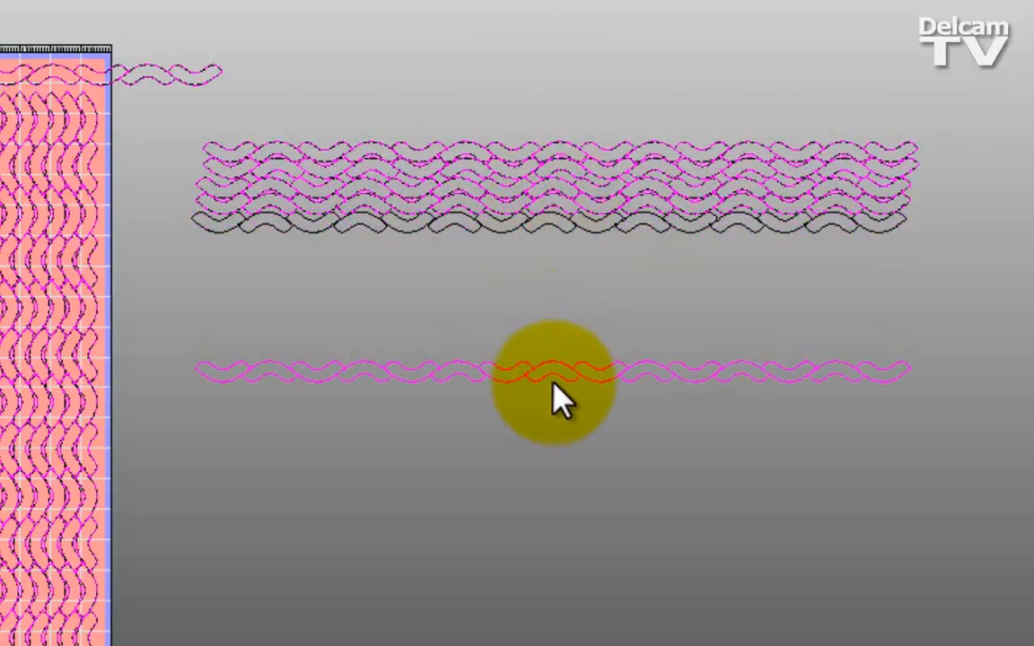
{"action": "left_click_drag", "start_coordinate": [553, 387], "coordinate": [566, 315]}
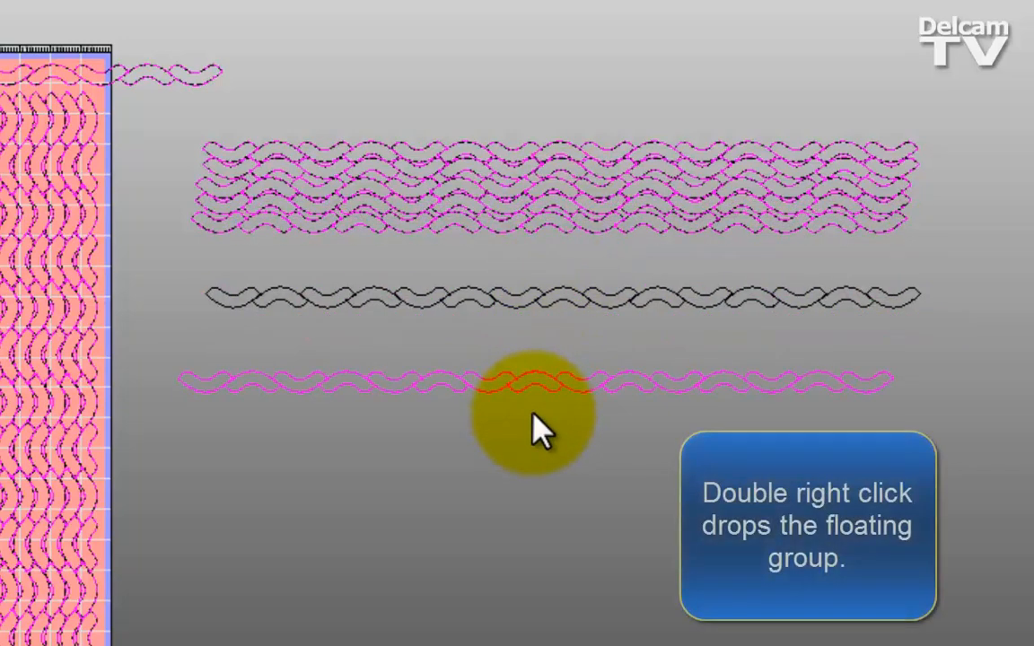
{"action": "right_click", "coordinate": [534, 427]}
{"action": "right_click", "coordinate": [534, 428]}
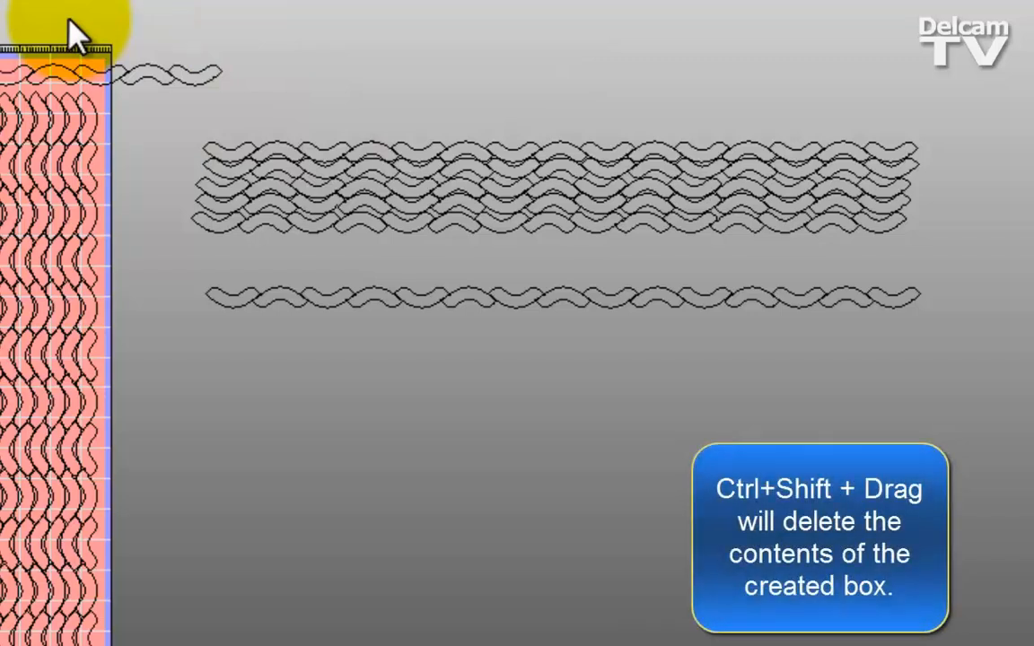
- Box-delete all the row copies beside the sheet and the horizontal row of parts along the sheet's upper edge
{"action": "left_click_drag", "start_coordinate": [69, 20], "coordinate": [239, 100], "text": "ctrl+shift"}
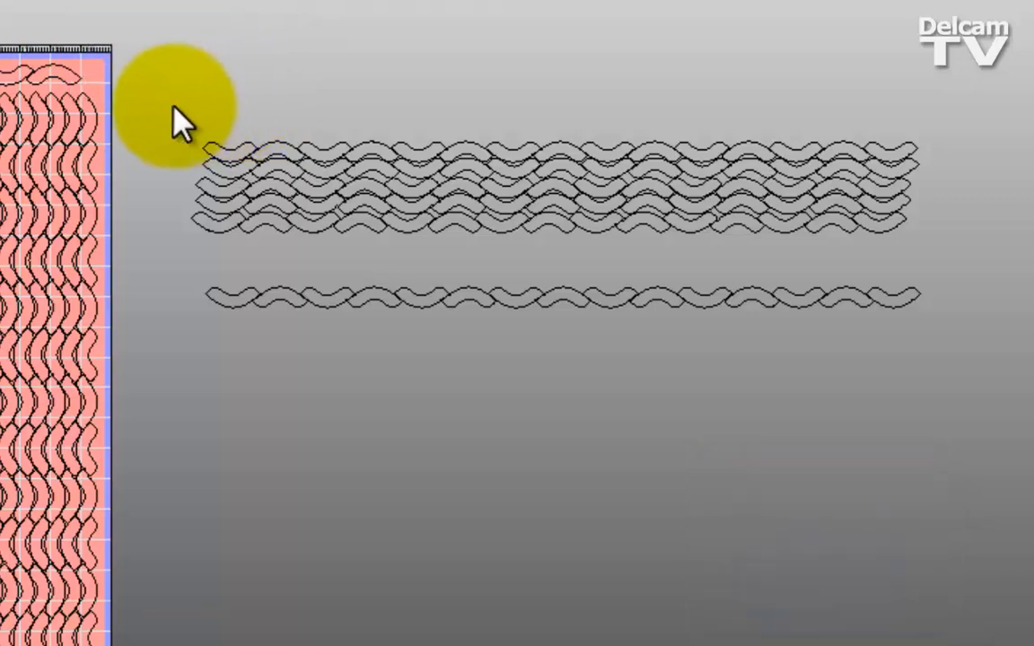
{"action": "left_click_drag", "start_coordinate": [175, 108], "coordinate": [916, 268], "text": "ctrl+shift"}
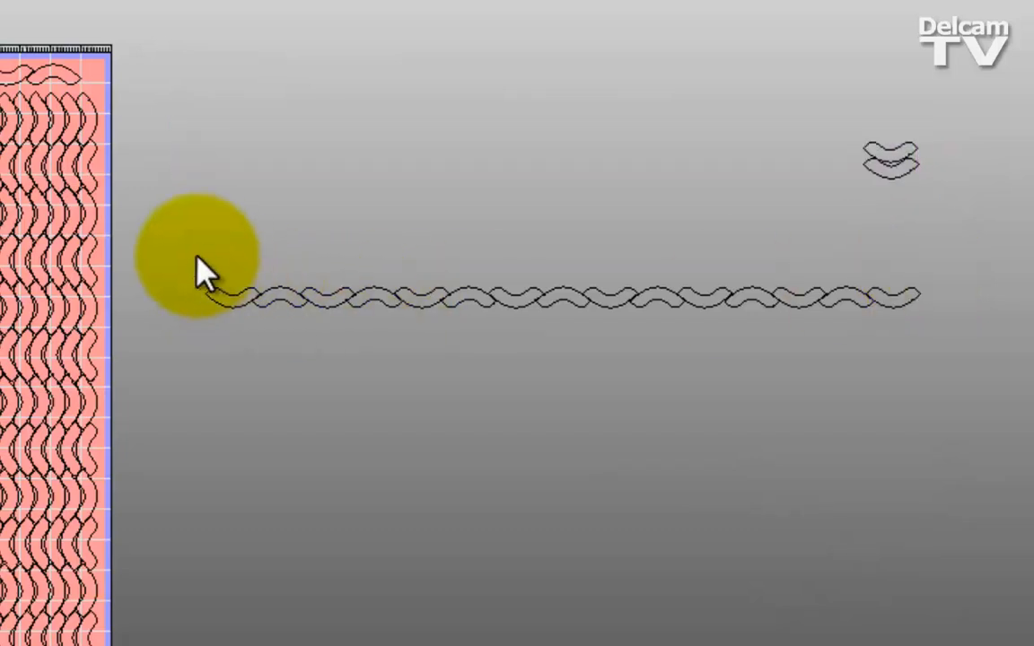
{"action": "left_click_drag", "start_coordinate": [196, 256], "coordinate": [802, 327], "text": "ctrl+shift"}
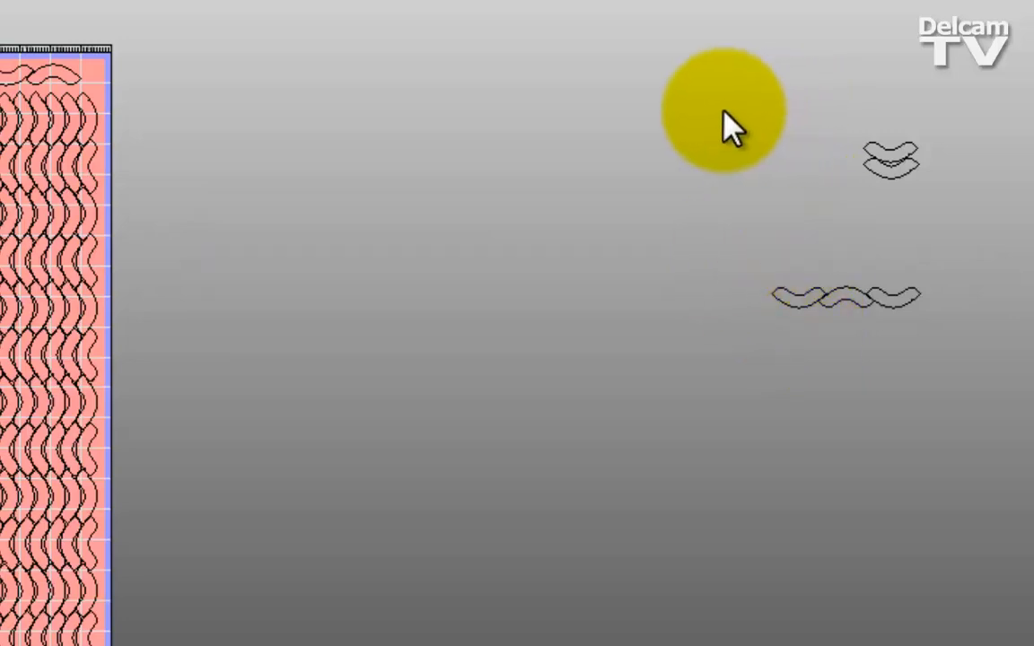
{"action": "left_click_drag", "start_coordinate": [723, 113], "coordinate": [953, 316], "text": "ctrl+shift"}
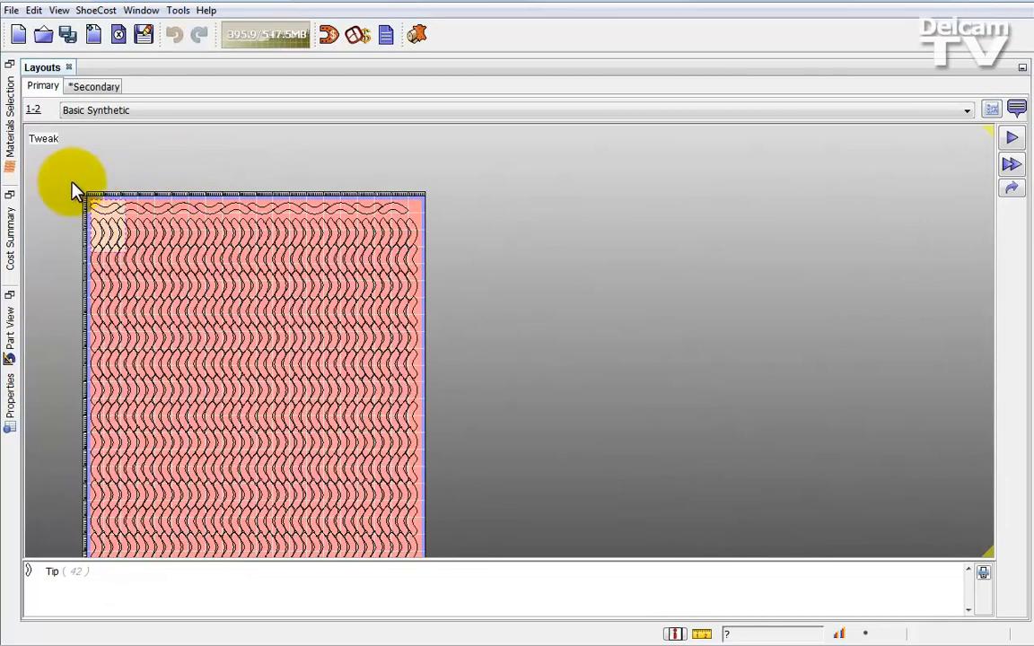
{"action": "left_click_drag", "start_coordinate": [73, 190], "coordinate": [438, 223]}
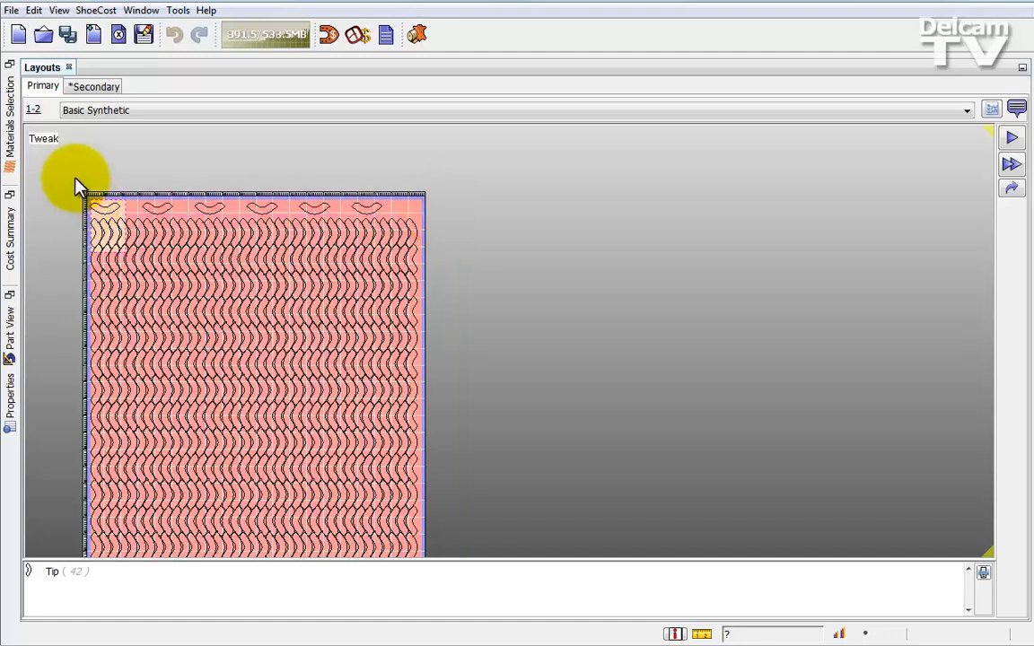
{"action": "left_click_drag", "start_coordinate": [77, 181], "coordinate": [405, 221]}
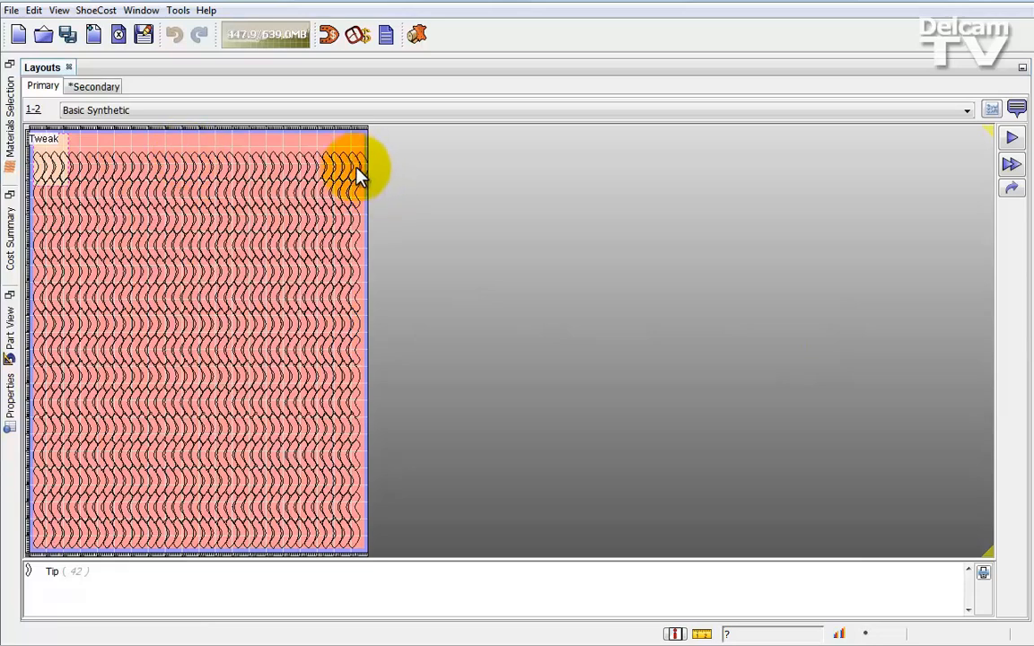
- Place a single part from the sheet's upper-right corner in the empty area beside the sheet
{"action": "left_click_drag", "start_coordinate": [363, 167], "coordinate": [444, 267]}
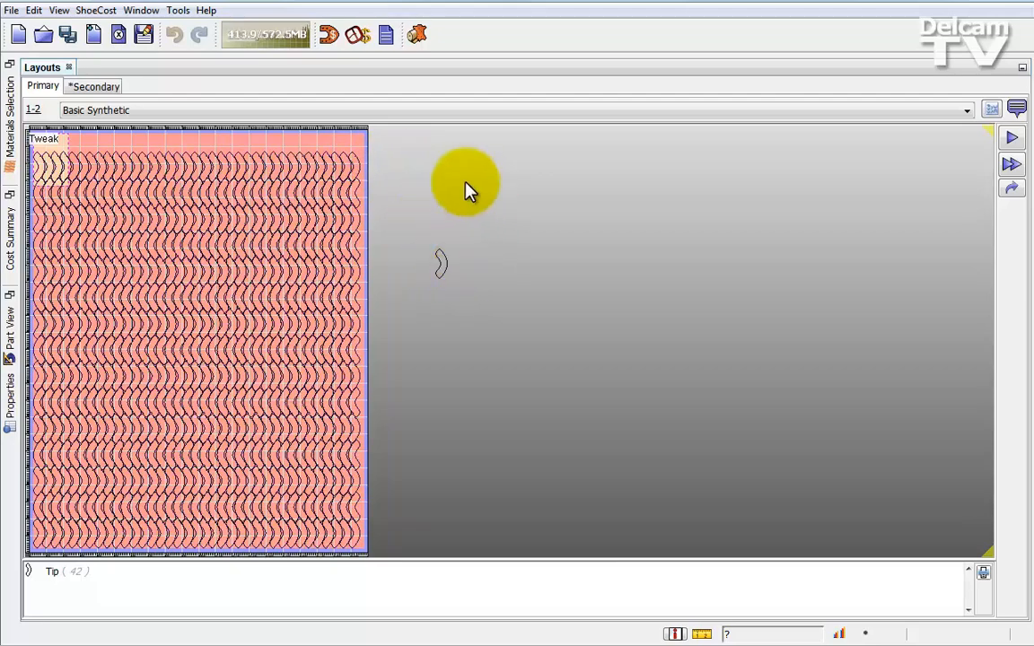
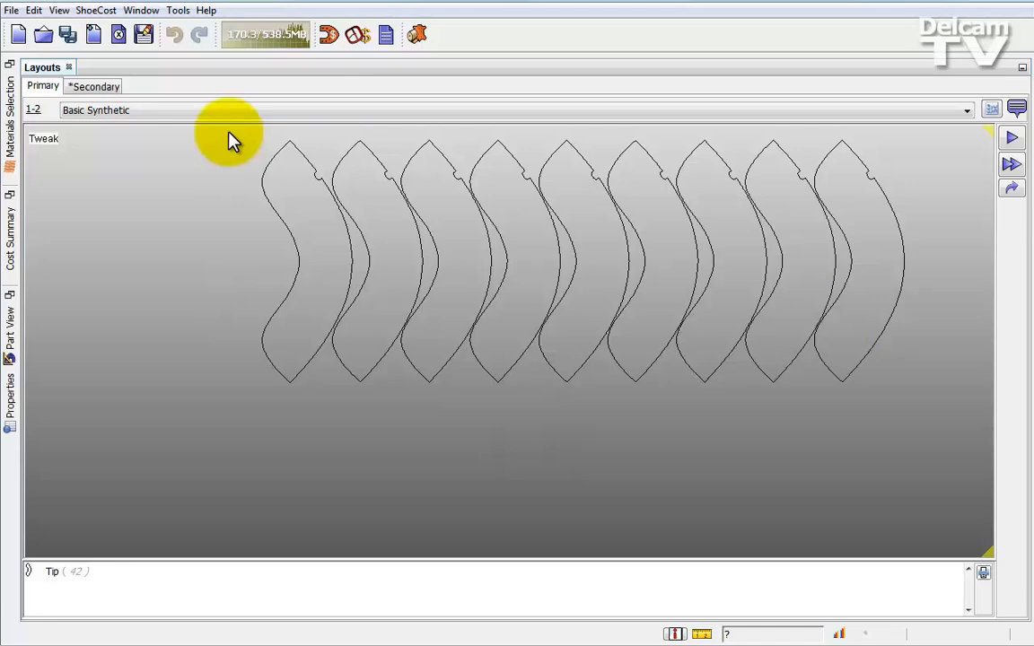
- Box-delete the row of nine curved parts and restore the maximised Layouts panel to its docked size
{"action": "left_click_drag", "start_coordinate": [228, 135], "coordinate": [945, 437]}
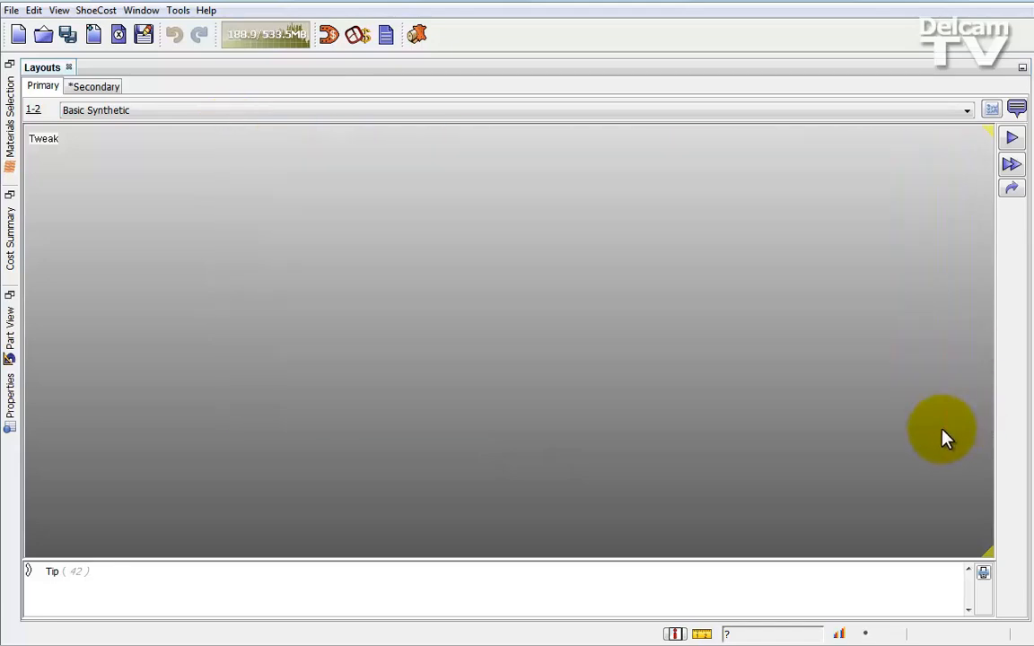
{"action": "left_click", "coordinate": [354, 277]}
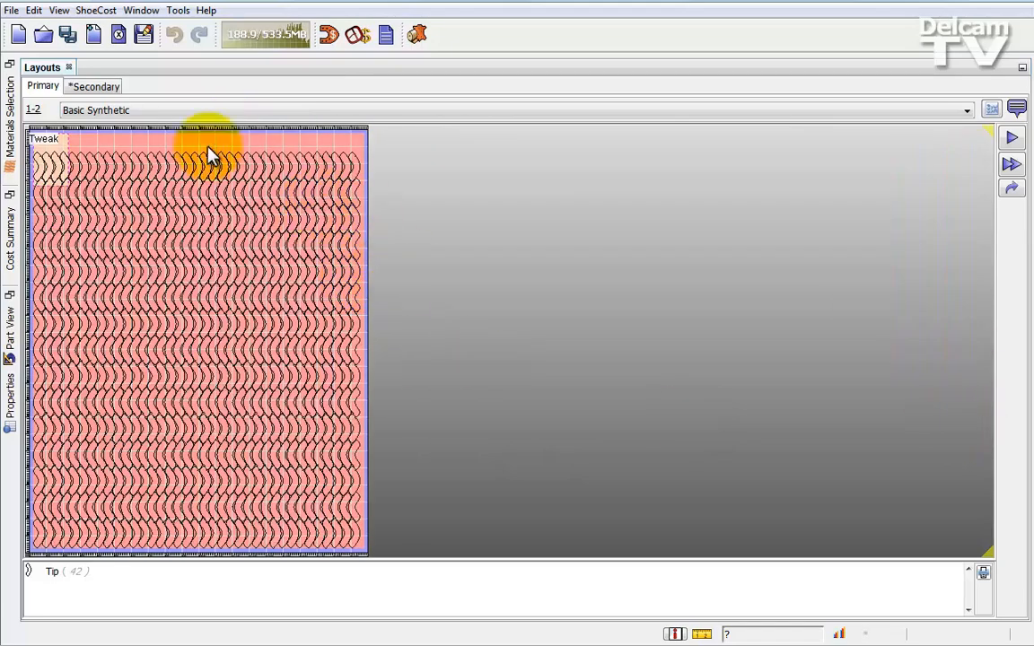
{"action": "left_click", "coordinate": [989, 552]}
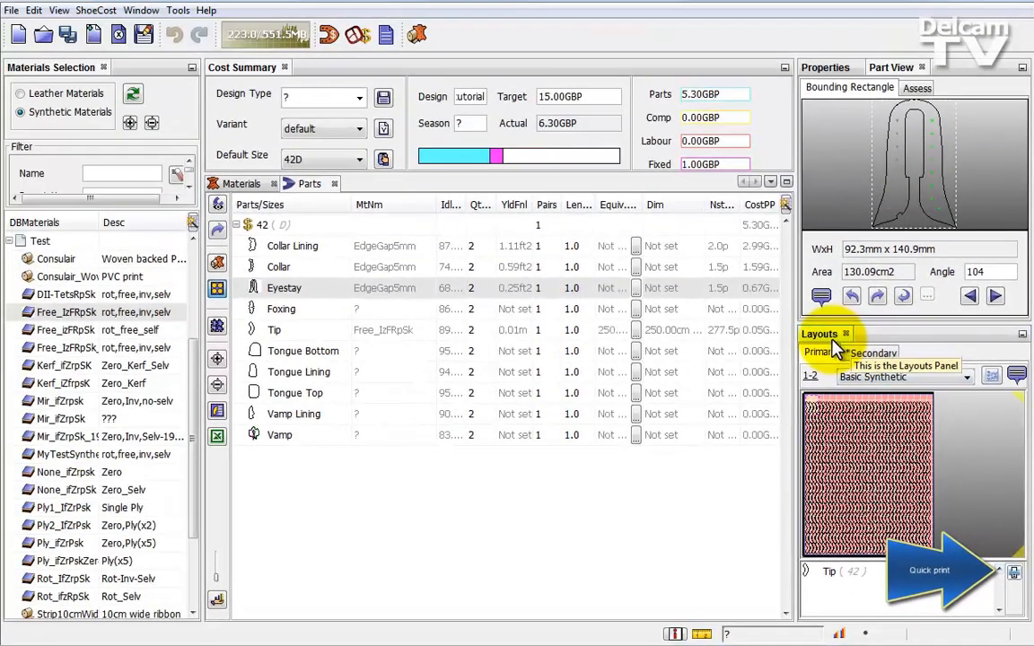
- Dock the Layouts panel beneath the Materials Selection panel, and return it to its place below Part View
{"action": "left_click_drag", "start_coordinate": [831, 342], "coordinate": [109, 454]}
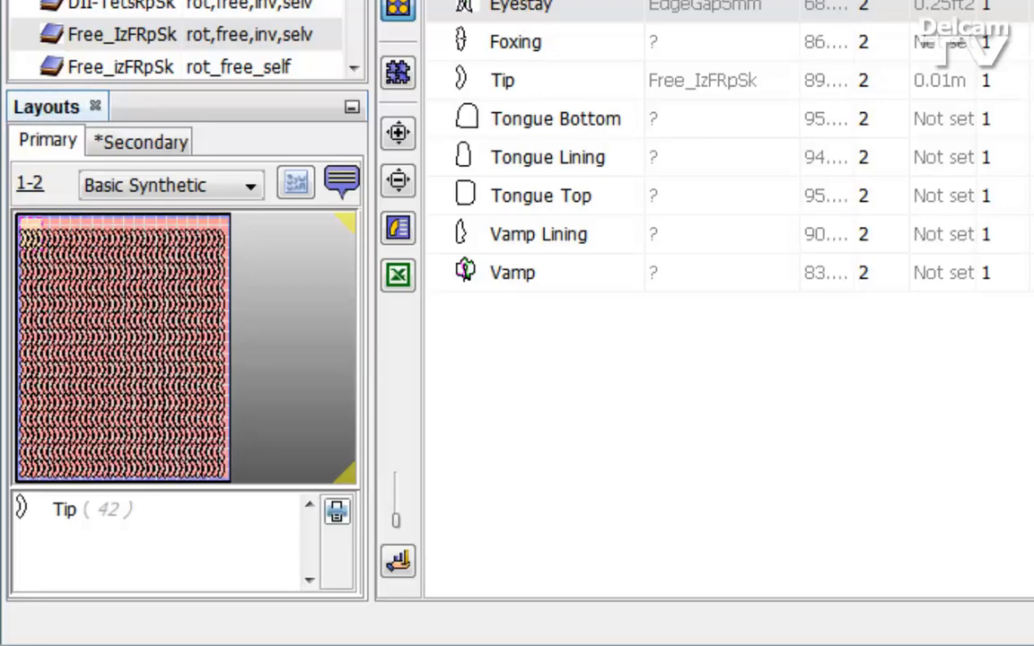
{"action": "left_click", "coordinate": [95, 106]}
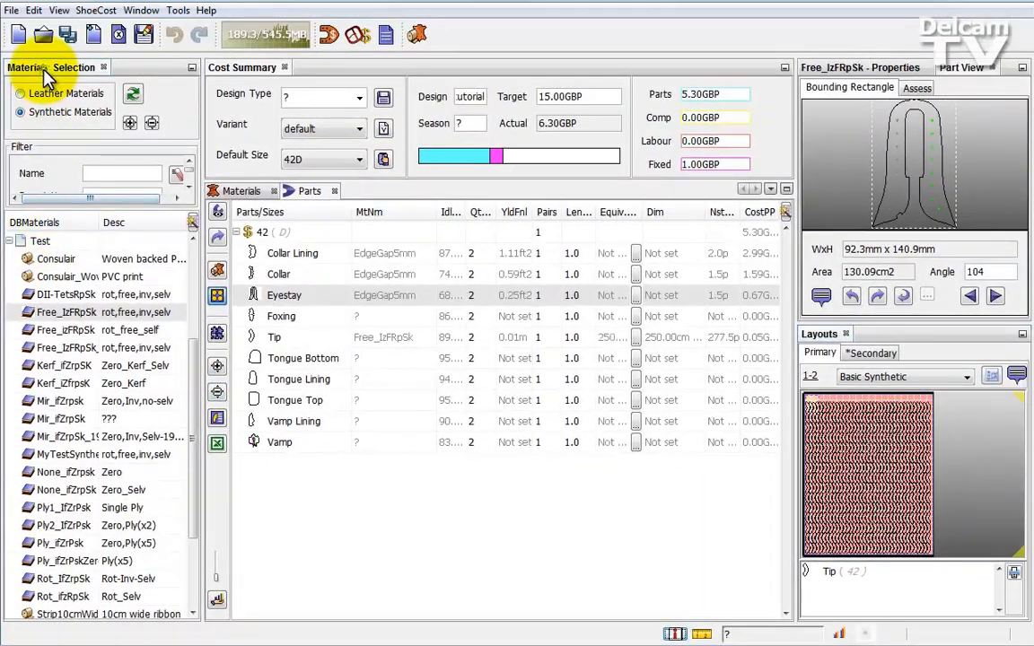
- Float the Materials Selection panel, move it over the middle of the parts list and close its window
{"action": "right_click", "coordinate": [39, 61]}
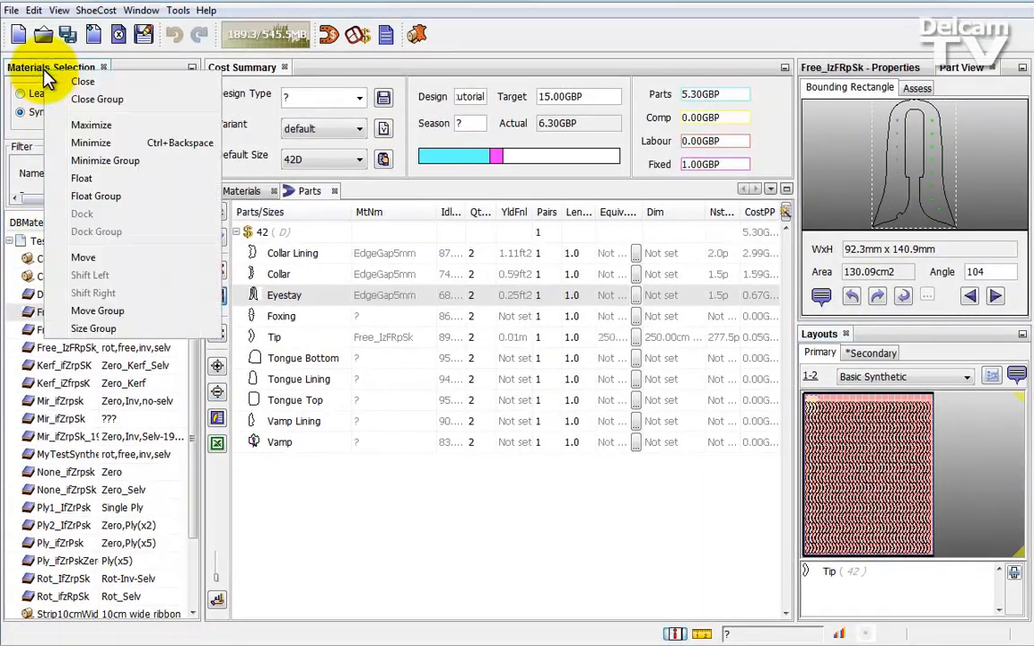
{"action": "left_click", "coordinate": [90, 178]}
{"action": "left_click_drag", "start_coordinate": [105, 94], "coordinate": [384, 95]}
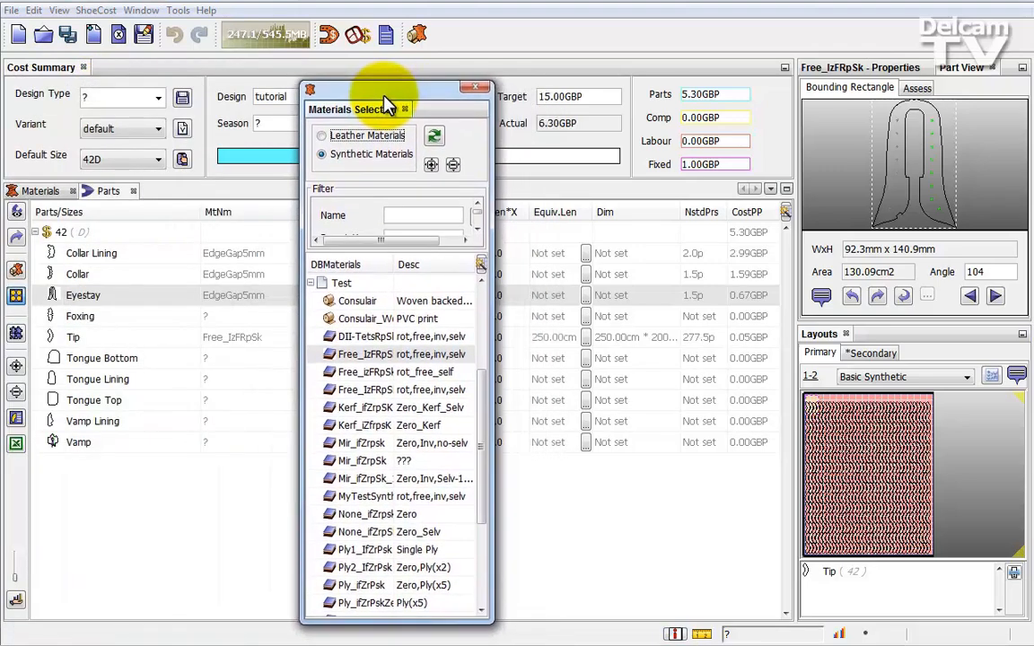
{"action": "left_click", "coordinate": [474, 90]}
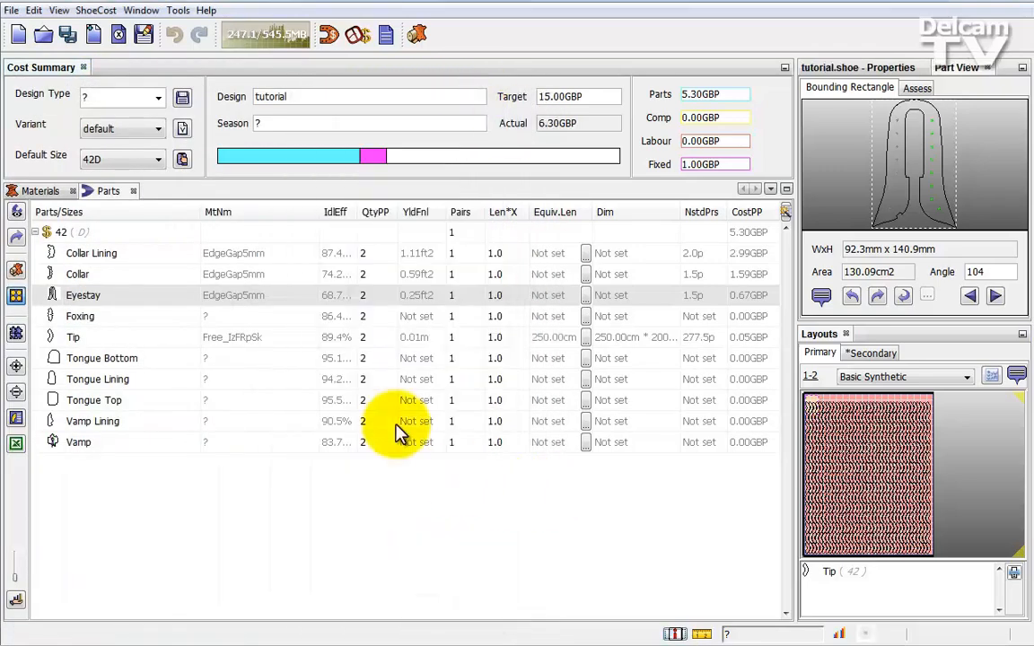
- Reopen the floating Materials Selection window for the Tongue Lining part and assign it MyTestSynthetic from the Test group
{"action": "left_click", "coordinate": [62, 321]}
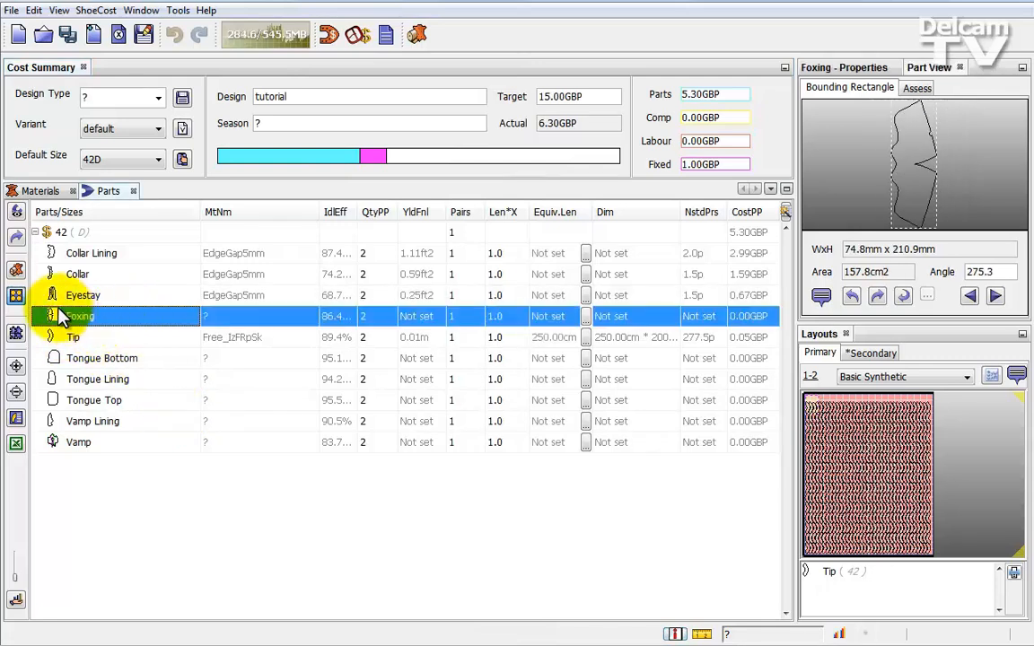
{"action": "left_click", "coordinate": [61, 384]}
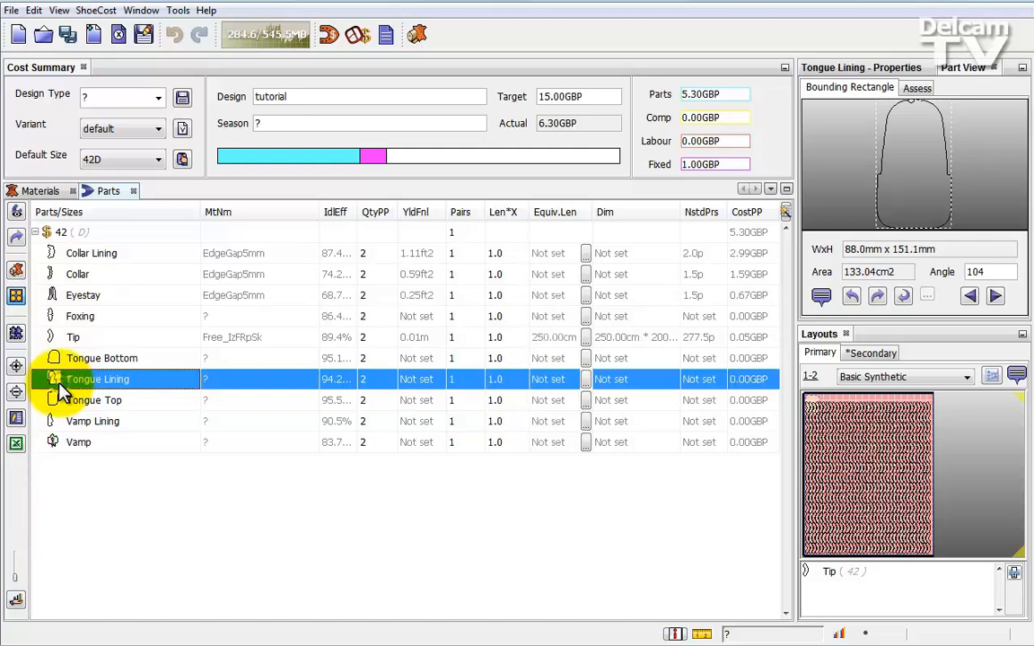
{"action": "left_click", "coordinate": [16, 270]}
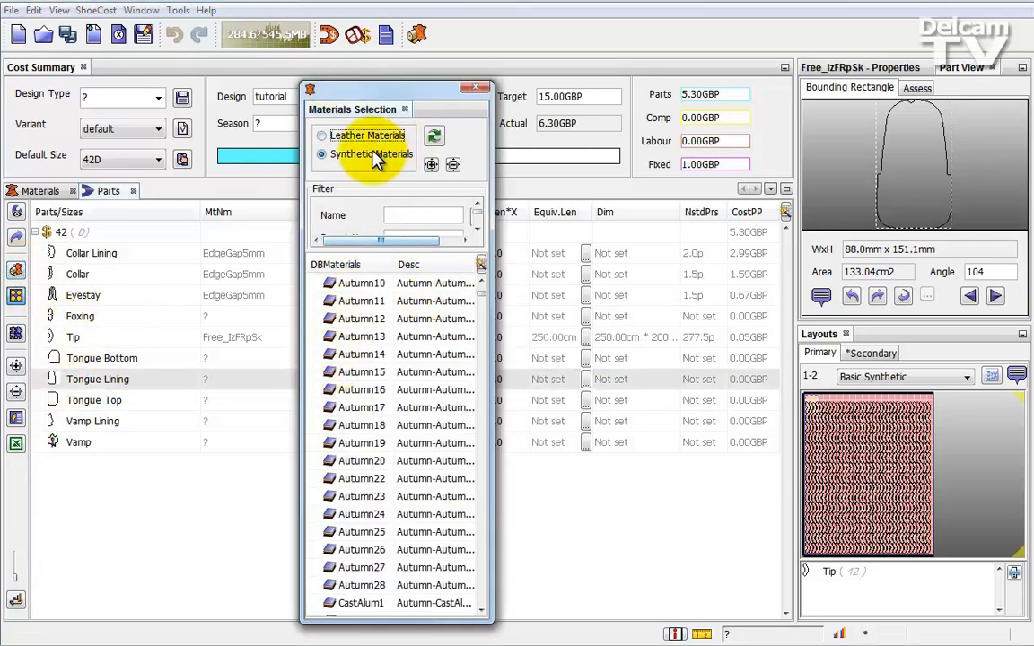
{"action": "left_click", "coordinate": [454, 165]}
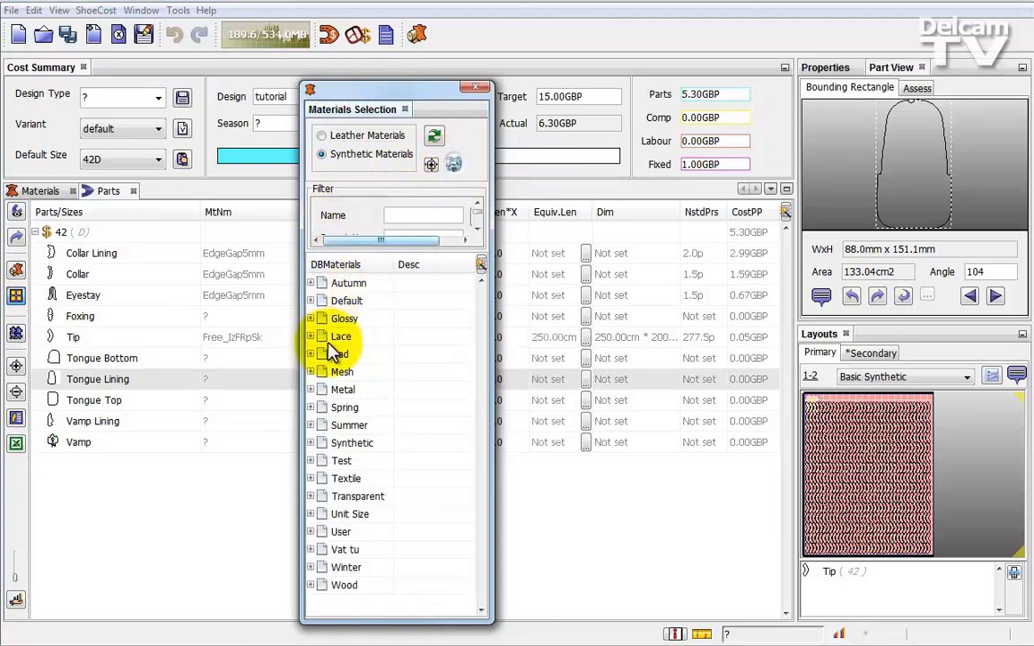
{"action": "left_click", "coordinate": [311, 462]}
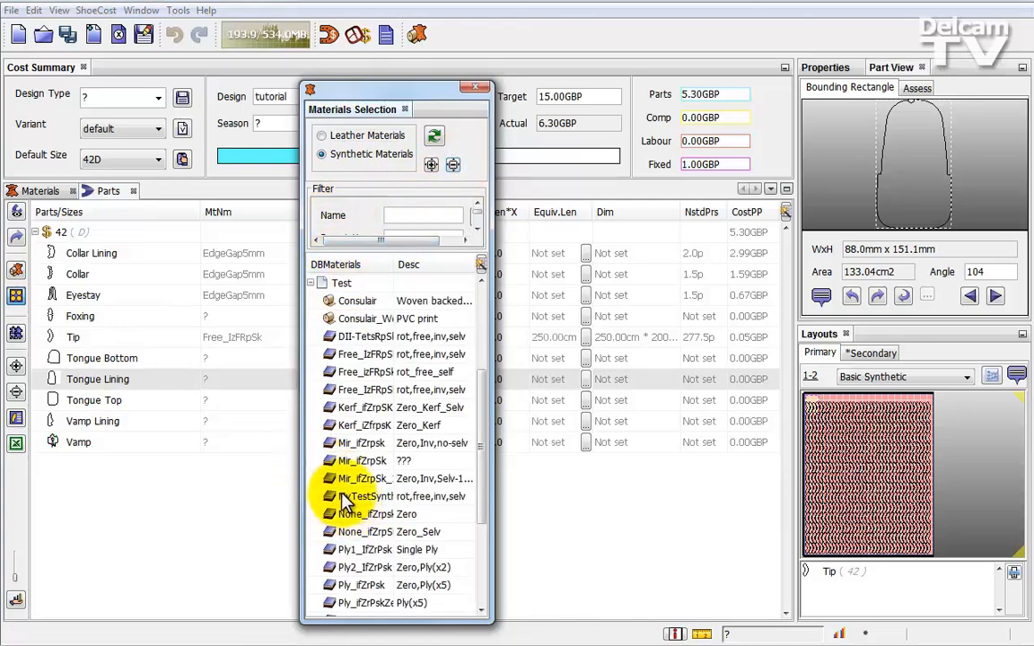
{"action": "left_click", "coordinate": [346, 497]}
{"action": "left_click", "coordinate": [92, 380]}
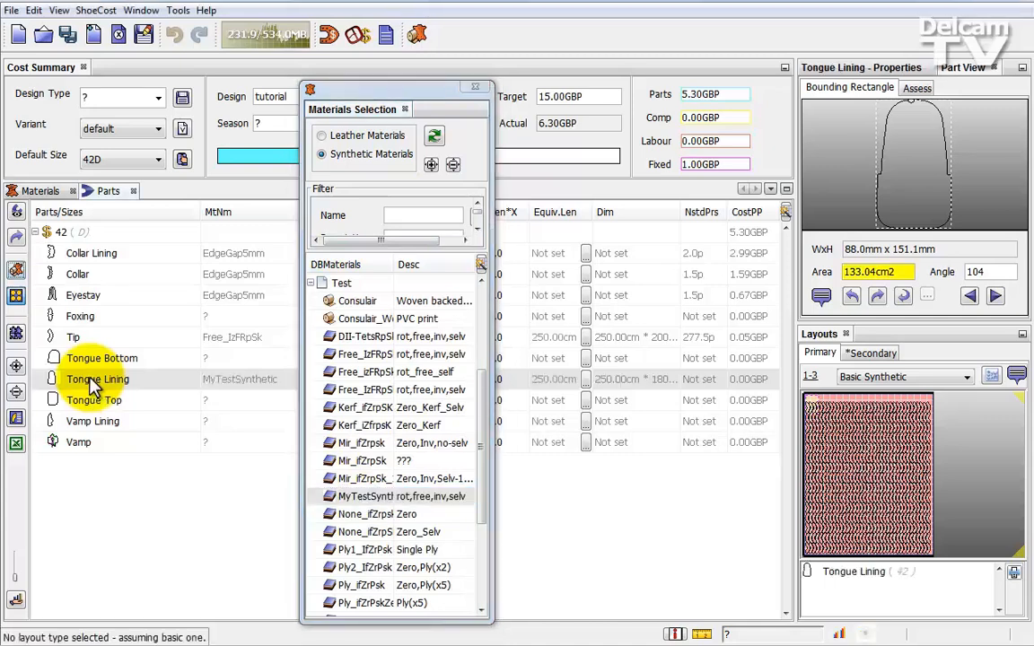
- Assign the None_ifZrpSk material (Zero_Selv) to the Tongue Lining part and close the Materials Selection window
{"action": "left_click", "coordinate": [341, 533]}
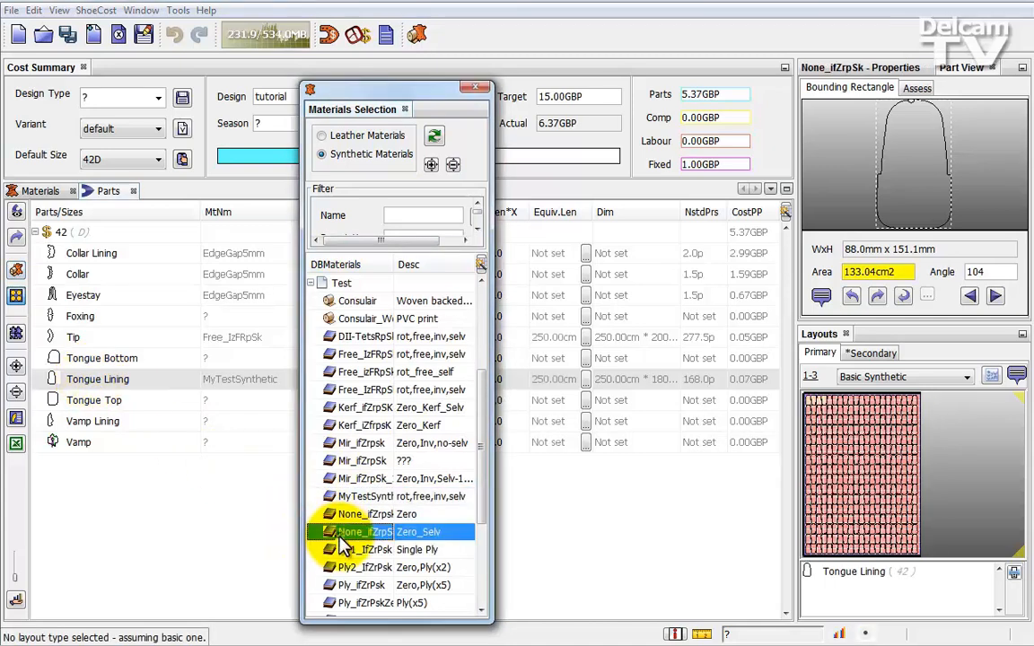
{"action": "left_click", "coordinate": [891, 492]}
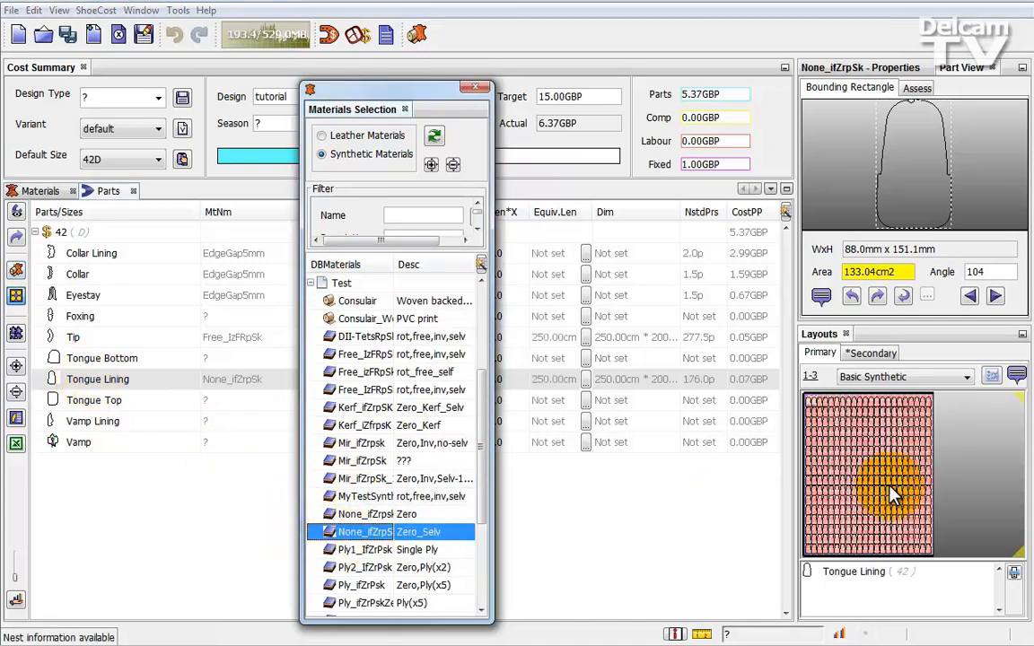
{"action": "left_click", "coordinate": [415, 528]}
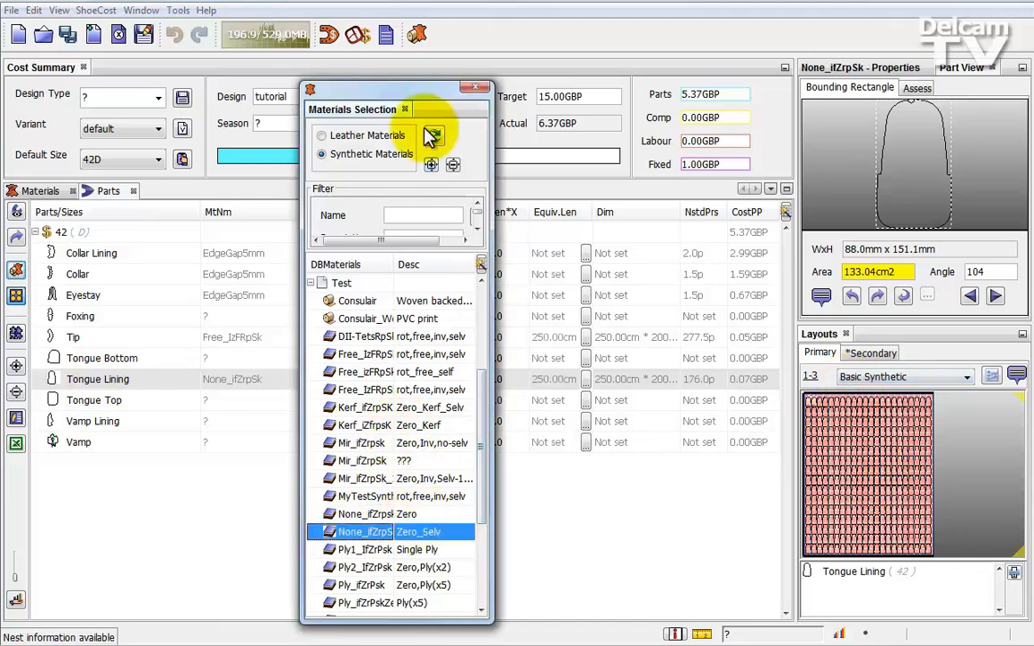
{"action": "left_click", "coordinate": [475, 87]}
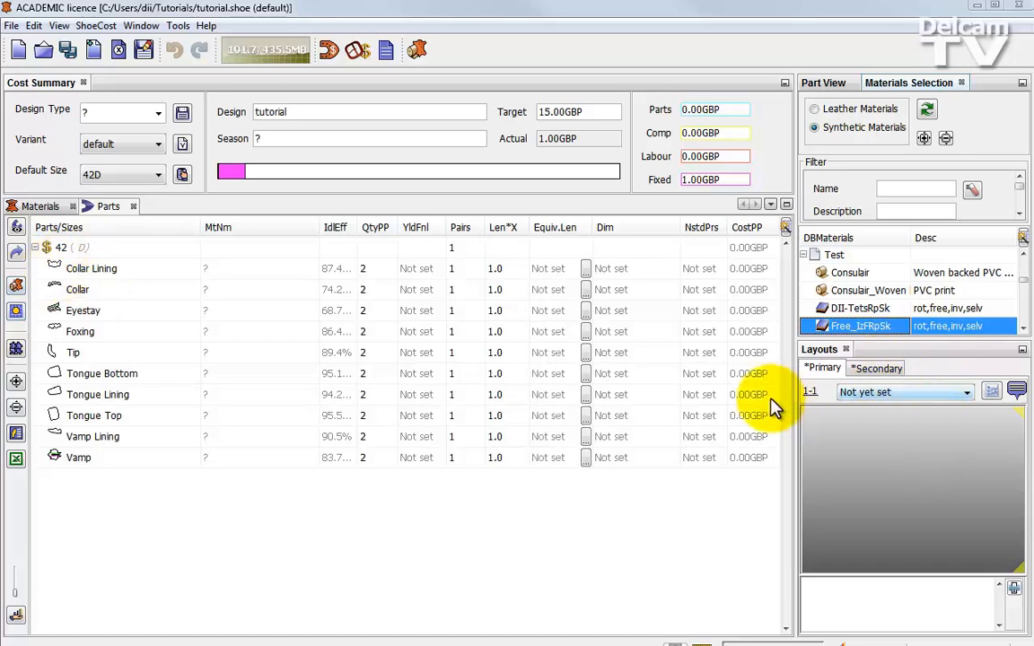
- Switch the layout to manual nesting and add the Collar Lining part to the Free_IzFRpSk sheet
{"action": "left_click", "coordinate": [991, 395]}
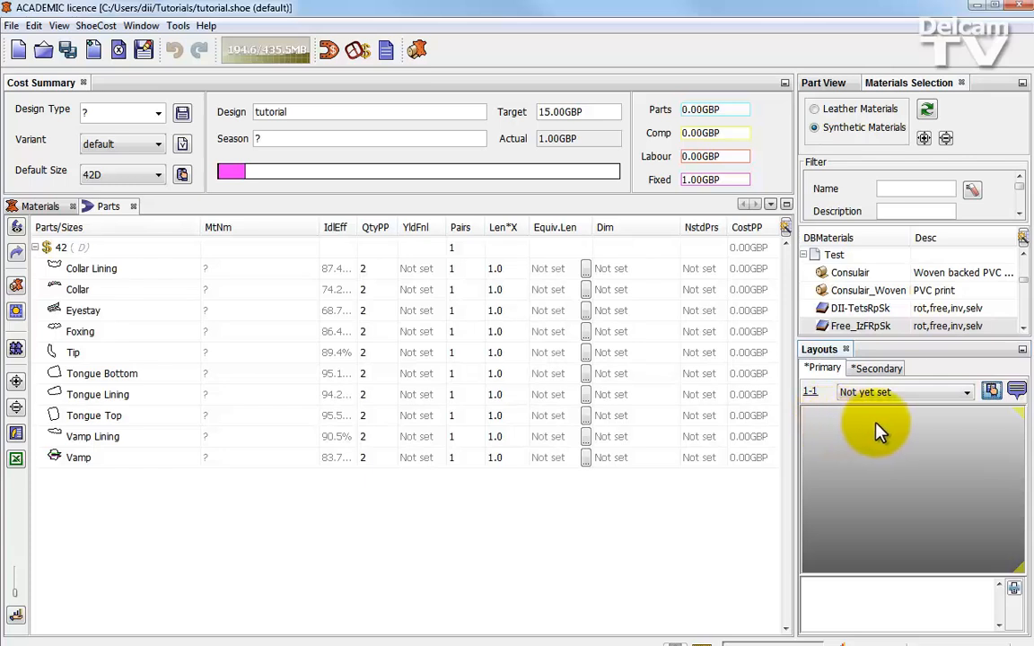
{"action": "left_click", "coordinate": [51, 270]}
{"action": "mouse_move", "coordinate": [51, 272]}
{"action": "left_mouse_down"}
{"action": "mouse_move", "coordinate": [803, 429]}
{"action": "mouse_move", "coordinate": [854, 461]}
{"action": "mouse_move", "coordinate": [906, 452]}
{"action": "mouse_move", "coordinate": [640, 455]}
{"action": "mouse_move", "coordinate": [836, 485]}
{"action": "mouse_move", "coordinate": [815, 256]}
{"action": "mouse_move", "coordinate": [820, 345]}
{"action": "mouse_move", "coordinate": [831, 336]}
{"action": "mouse_move", "coordinate": [62, 316]}
{"action": "mouse_move", "coordinate": [76, 282]}
{"action": "mouse_move", "coordinate": [51, 271]}
{"action": "left_mouse_up"}
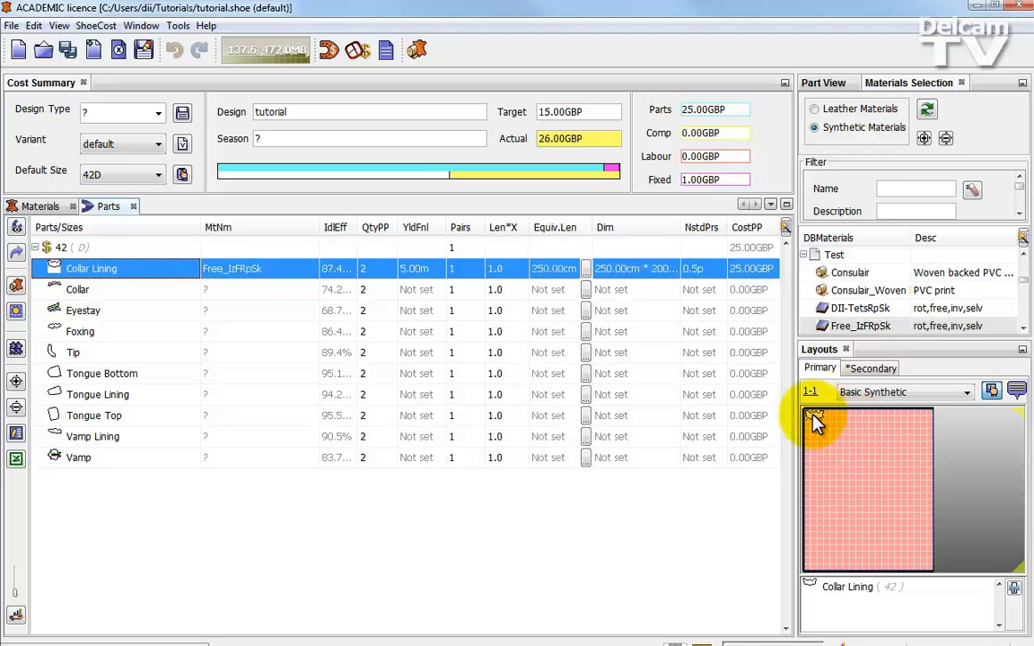
- Set the layout type to Group and add the Collar, Foxing and Tip parts to the sheet beside the Collar Lining
{"action": "left_click", "coordinate": [916, 393]}
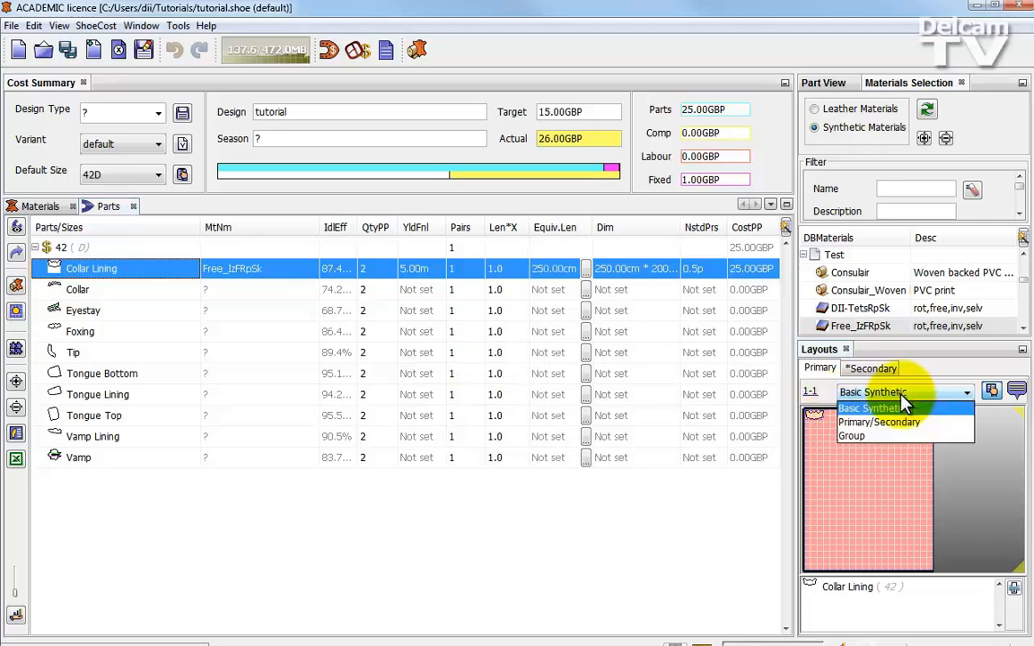
{"action": "left_click", "coordinate": [854, 438]}
{"action": "left_click", "coordinate": [52, 291]}
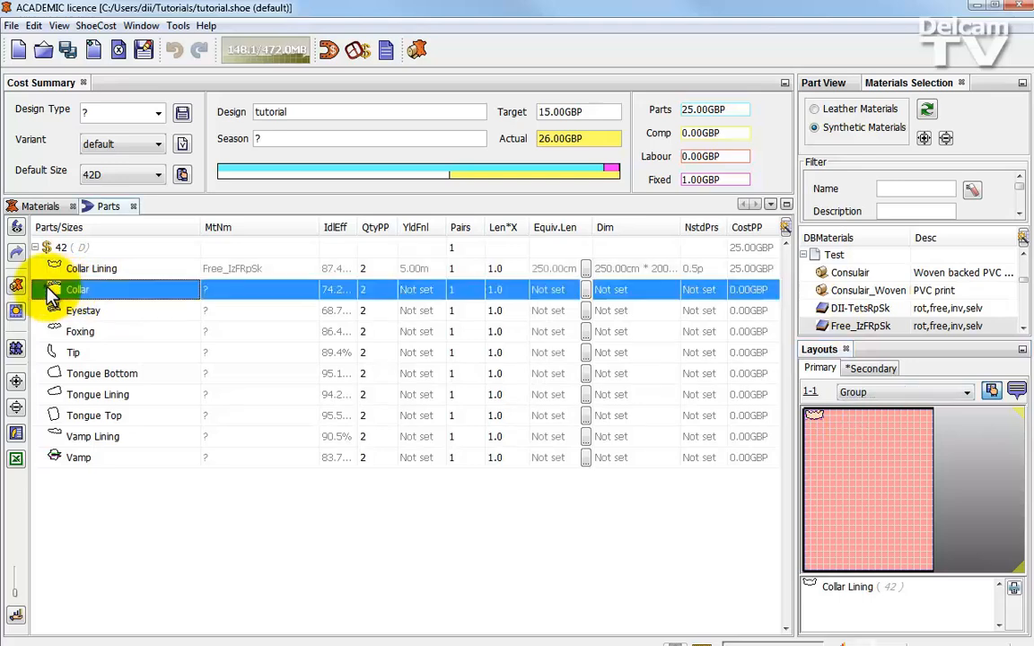
{"action": "left_click_drag", "start_coordinate": [52, 291], "coordinate": [845, 466]}
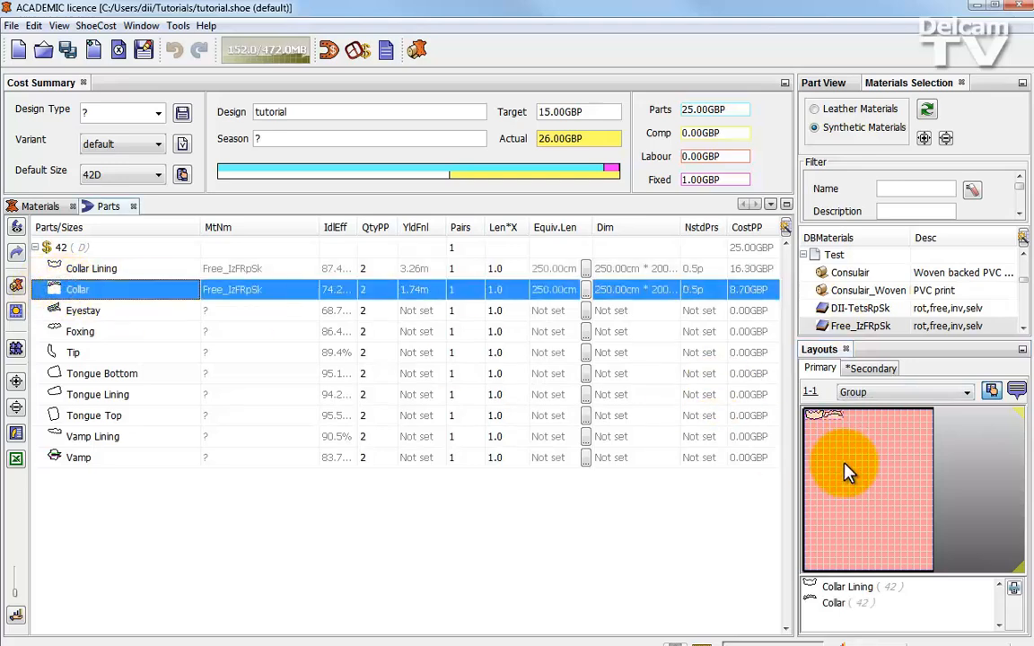
{"action": "left_click", "coordinate": [45, 312]}
{"action": "left_click", "coordinate": [55, 334]}
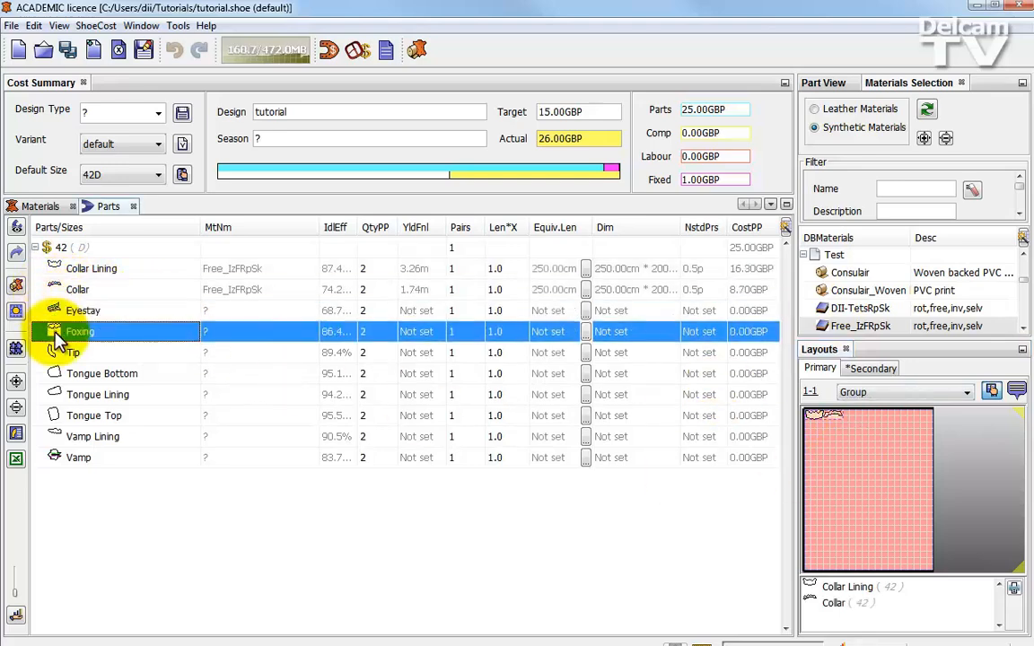
{"action": "left_click_drag", "start_coordinate": [56, 335], "coordinate": [864, 475]}
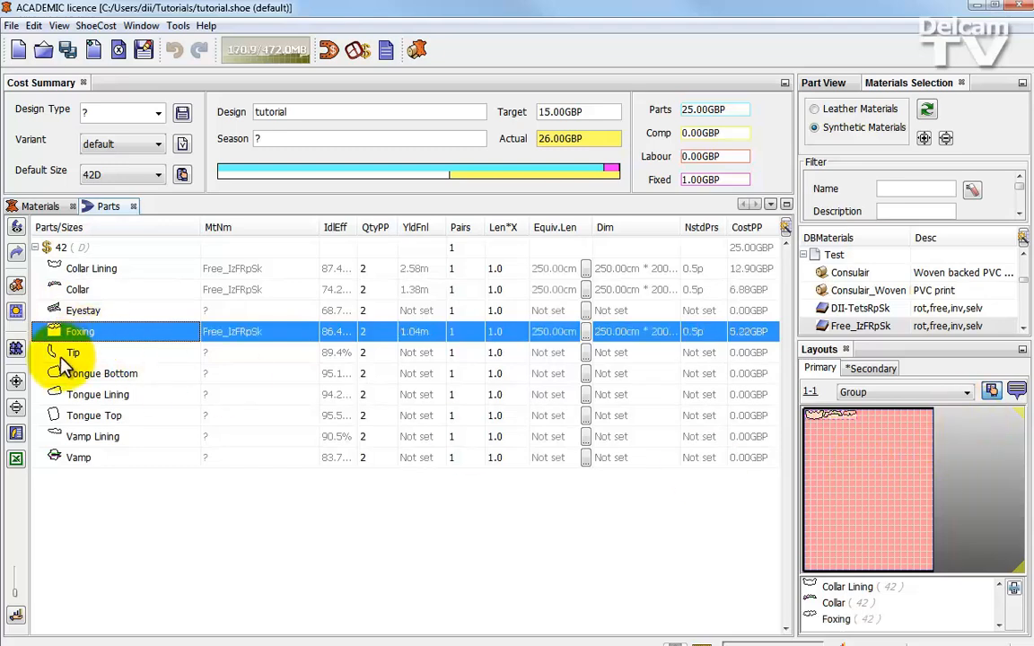
{"action": "left_click_drag", "start_coordinate": [56, 355], "coordinate": [857, 458]}
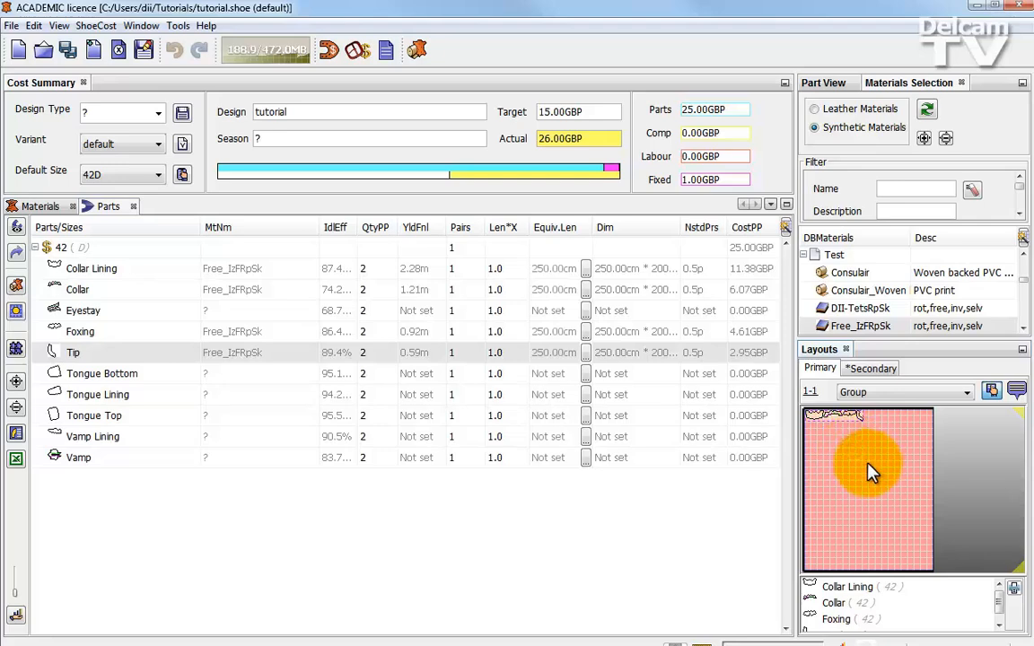
- Open the maximised group layout in Assemble mode and rotate both Foxing parts 180 degrees
{"action": "left_click", "coordinate": [1022, 412]}
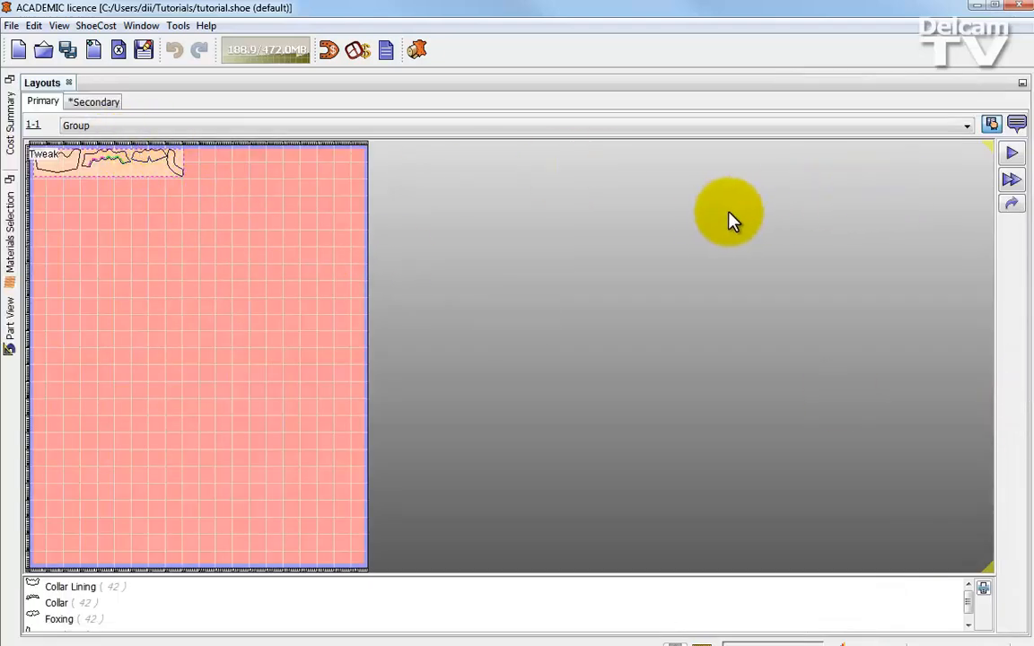
{"action": "left_click", "coordinate": [1012, 155]}
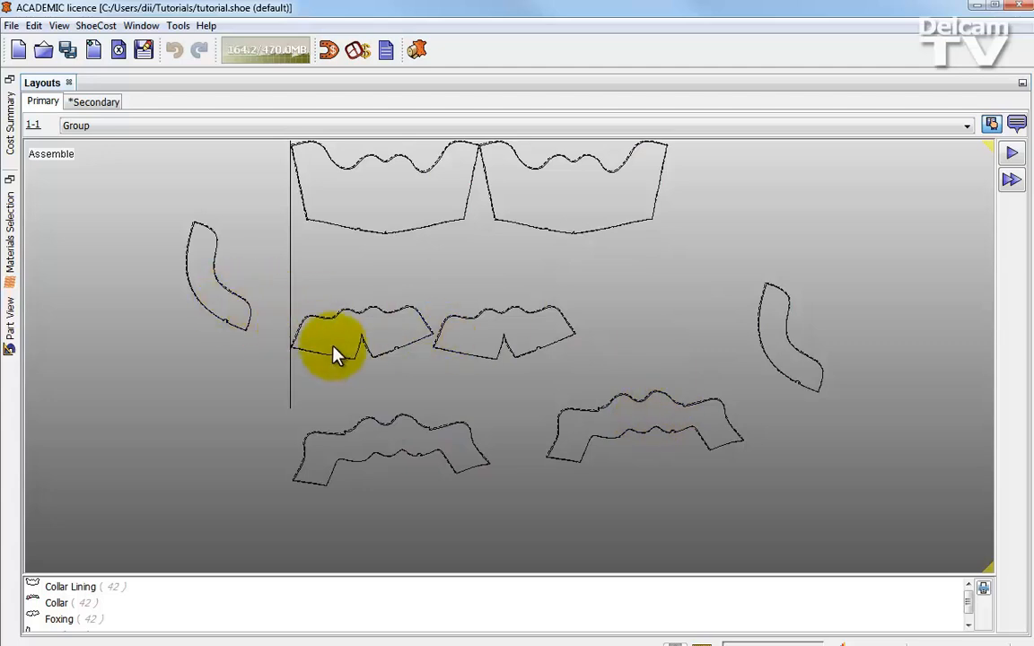
{"action": "double_click", "coordinate": [381, 343]}
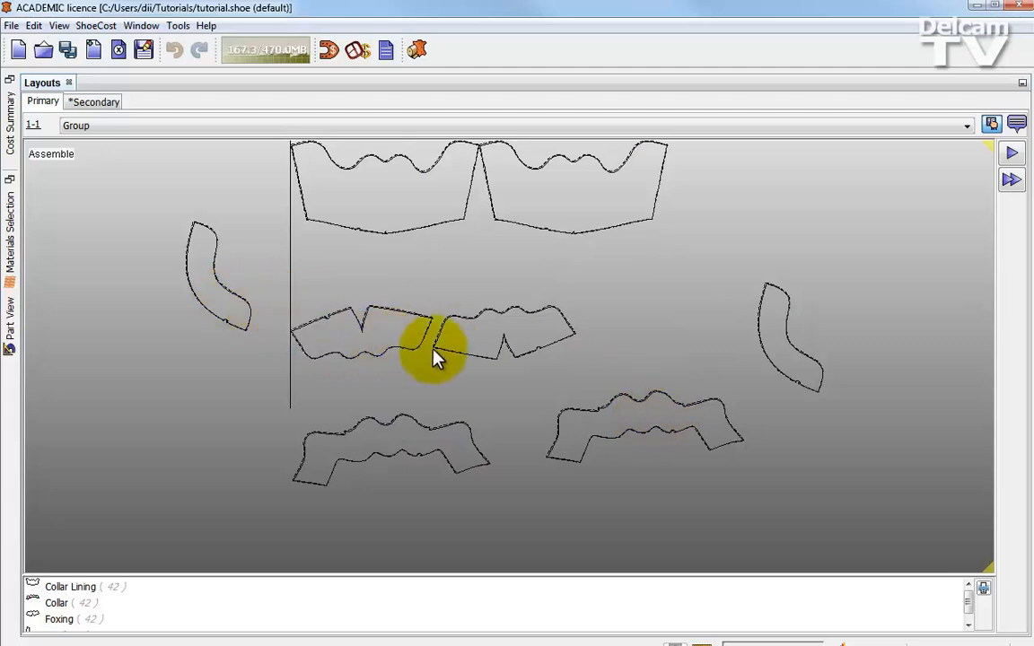
{"action": "double_click", "coordinate": [495, 342]}
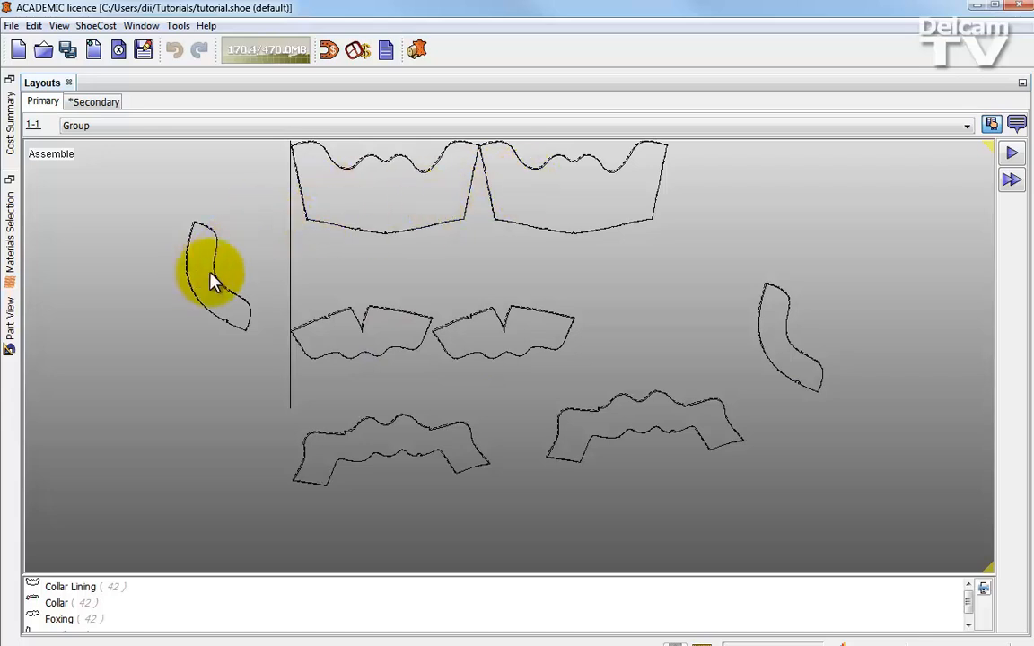
- Move the left Tip part beside the left Collar Lining's outer edge and rotate it upright with its convex side facing the lining
{"action": "left_click_drag", "start_coordinate": [213, 282], "coordinate": [287, 216]}
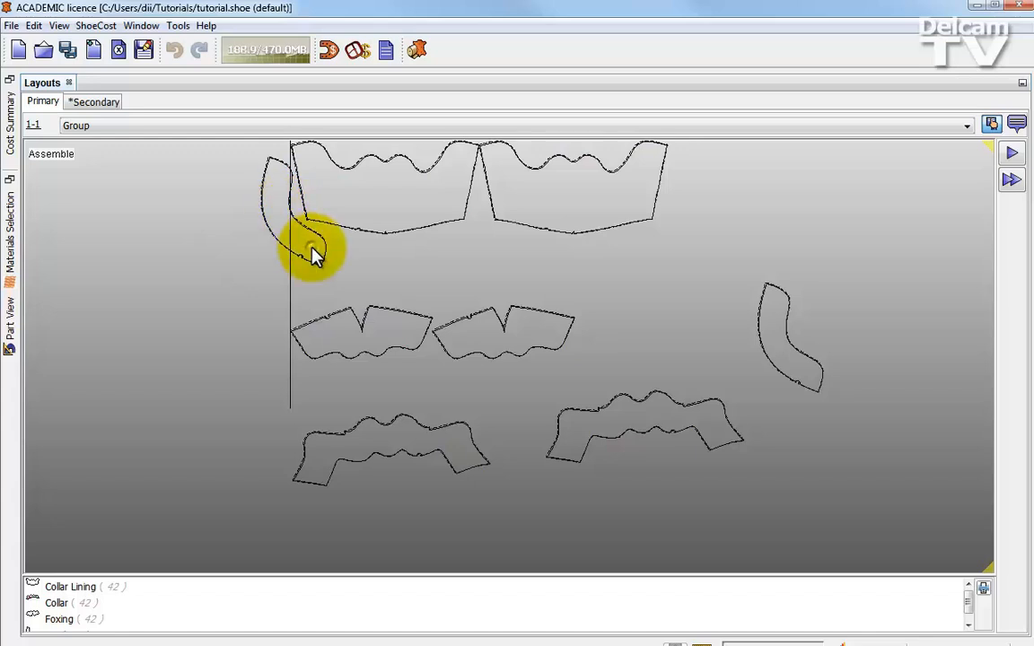
{"action": "right_click_drag", "start_coordinate": [312, 248], "coordinate": [291, 261]}
{"action": "left_click_drag", "start_coordinate": [282, 203], "coordinate": [263, 207]}
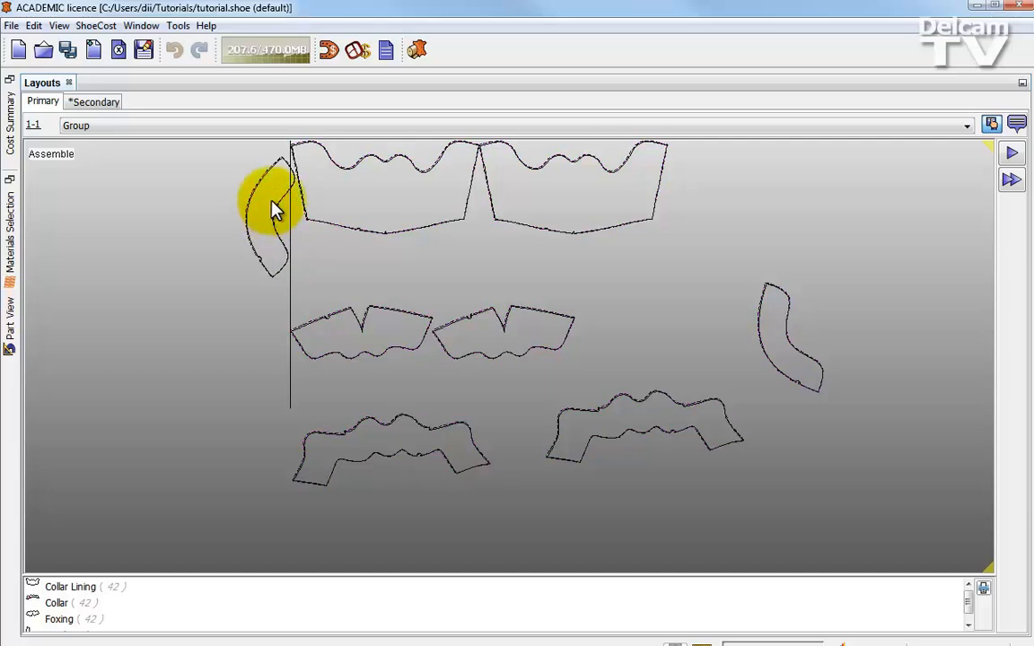
{"action": "right_click_drag", "start_coordinate": [282, 188], "coordinate": [283, 226]}
{"action": "left_click_drag", "start_coordinate": [283, 221], "coordinate": [290, 222]}
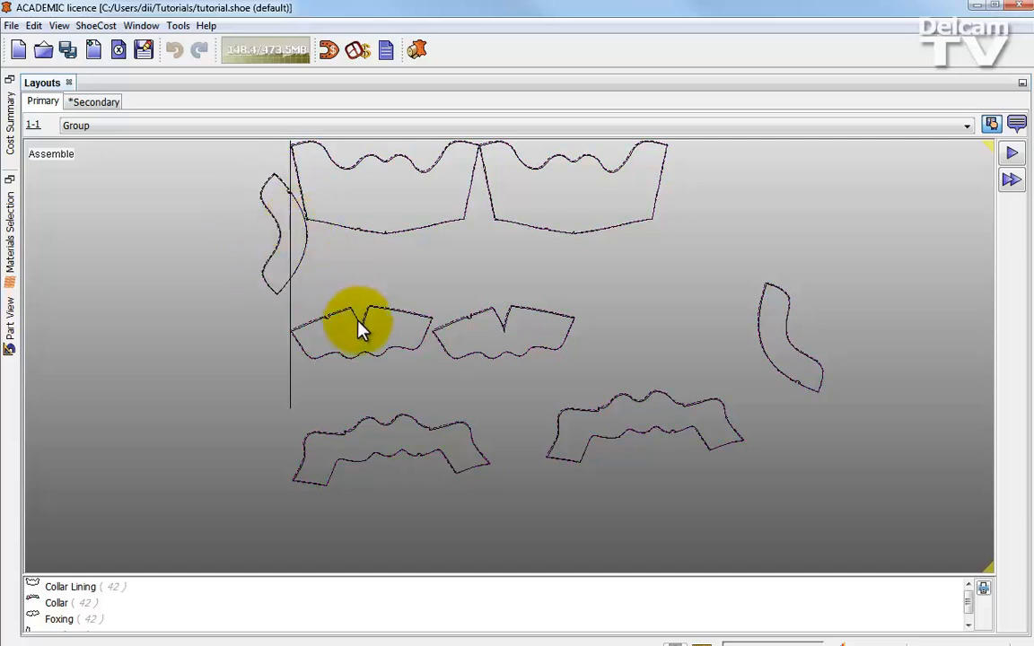
- Place the left Foxing against the left Collar Lining's lower edge and move the left Tip well clear of the lining
{"action": "left_click_drag", "start_coordinate": [375, 326], "coordinate": [401, 276]}
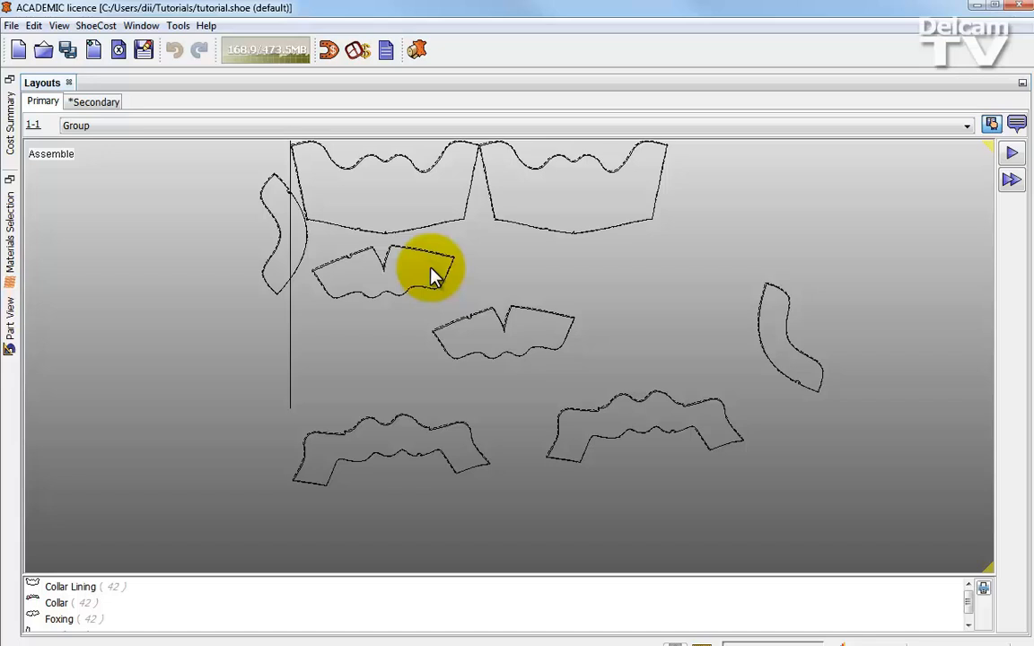
{"action": "left_click", "coordinate": [431, 269]}
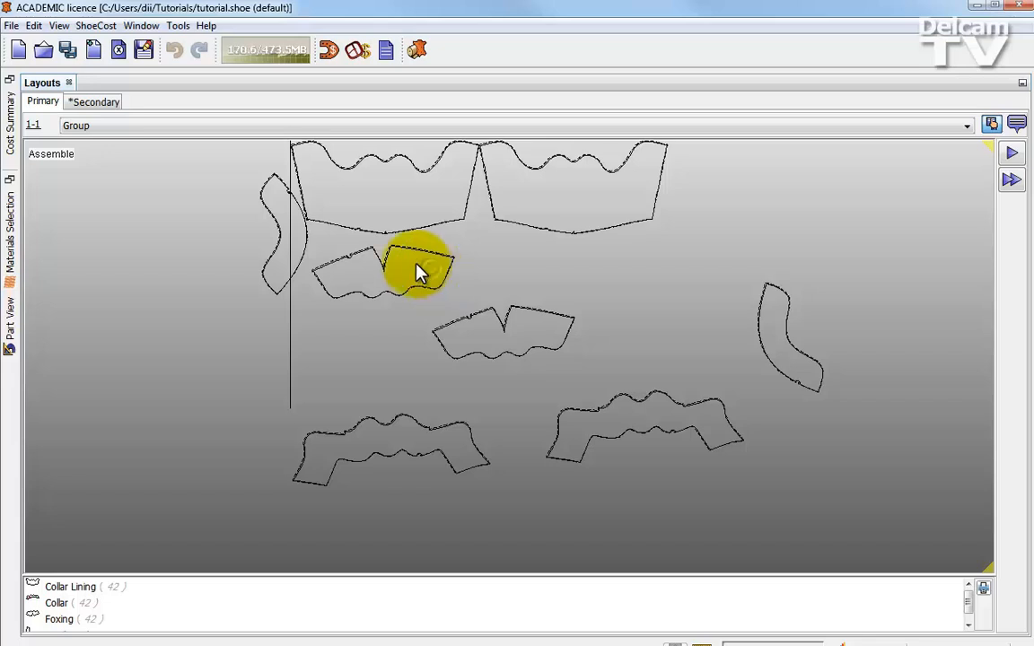
{"action": "mouse_move", "coordinate": [411, 266]}
{"action": "left_mouse_down"}
{"action": "mouse_move", "coordinate": [401, 215]}
{"action": "mouse_move", "coordinate": [388, 246]}
{"action": "mouse_move", "coordinate": [405, 264]}
{"action": "mouse_move", "coordinate": [397, 231]}
{"action": "mouse_move", "coordinate": [423, 258]}
{"action": "left_mouse_up"}
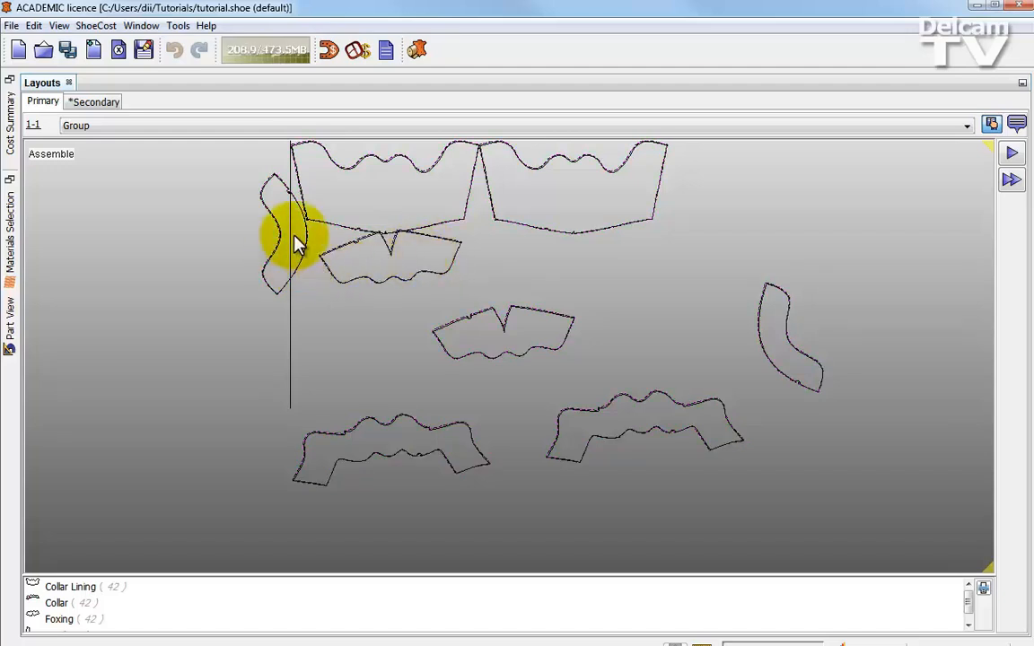
{"action": "left_click_drag", "start_coordinate": [299, 245], "coordinate": [205, 231]}
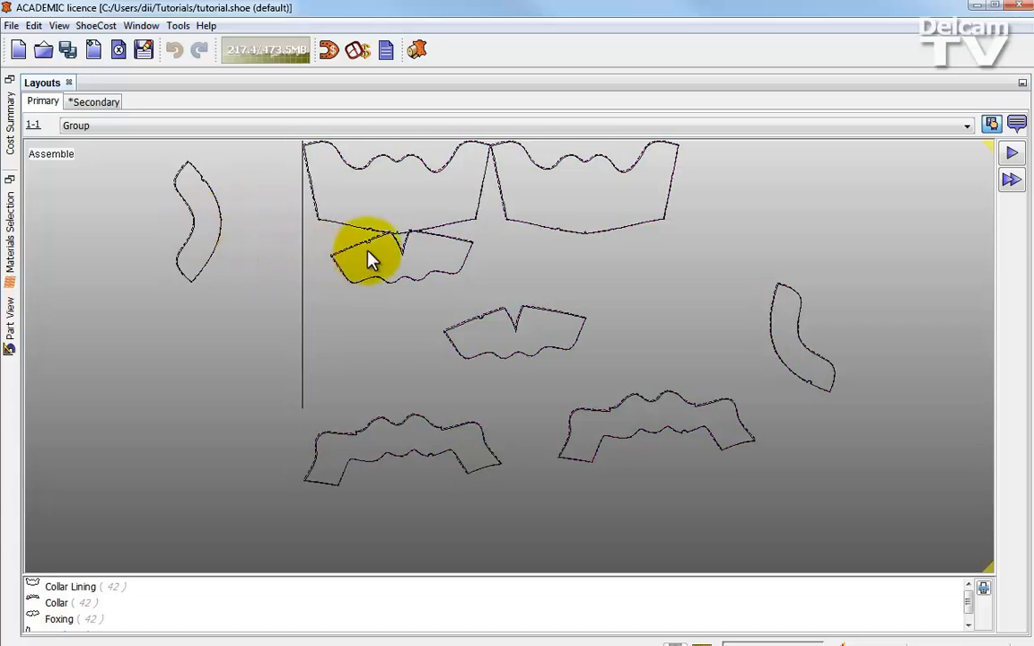
- Shift the left Foxing along the left Collar Lining's lower edge and nest the left Collar beneath it, rotated 180 degrees
{"action": "mouse_move", "coordinate": [420, 258]}
{"action": "left_mouse_down"}
{"action": "mouse_move", "coordinate": [429, 259]}
{"action": "mouse_move", "coordinate": [358, 256]}
{"action": "mouse_move", "coordinate": [362, 244]}
{"action": "mouse_move", "coordinate": [363, 258]}
{"action": "left_mouse_up"}
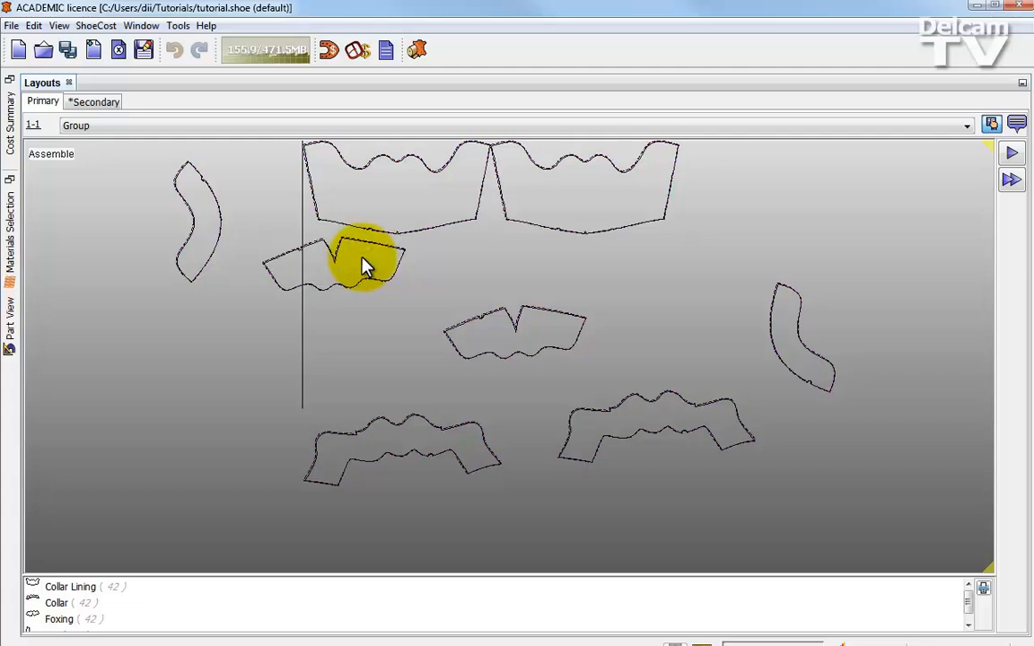
{"action": "right_click_drag", "start_coordinate": [369, 217], "coordinate": [378, 215]}
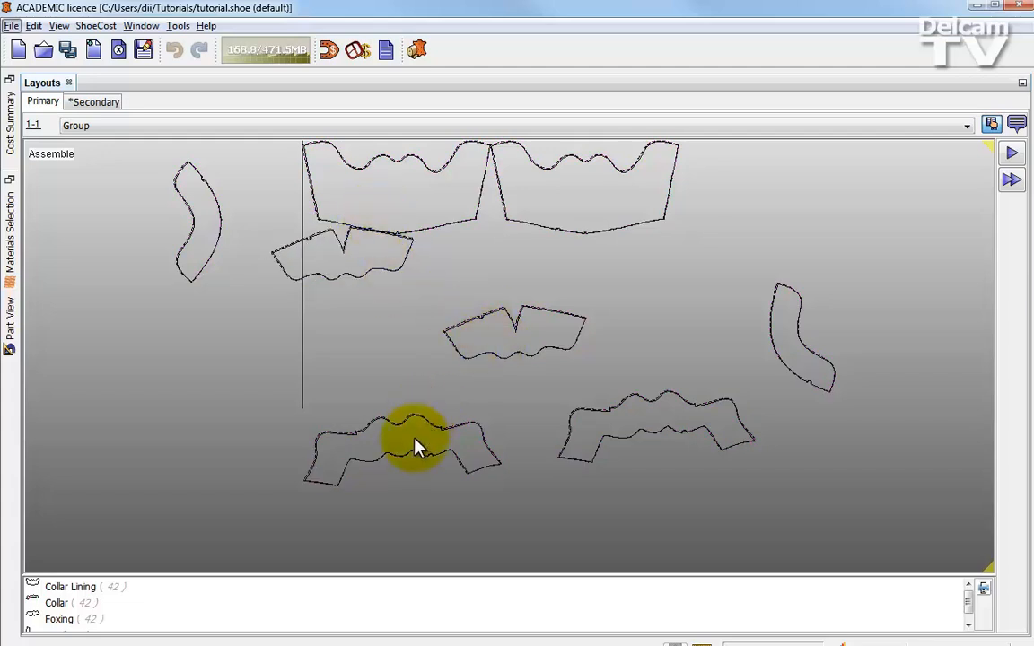
{"action": "double_click", "coordinate": [466, 427]}
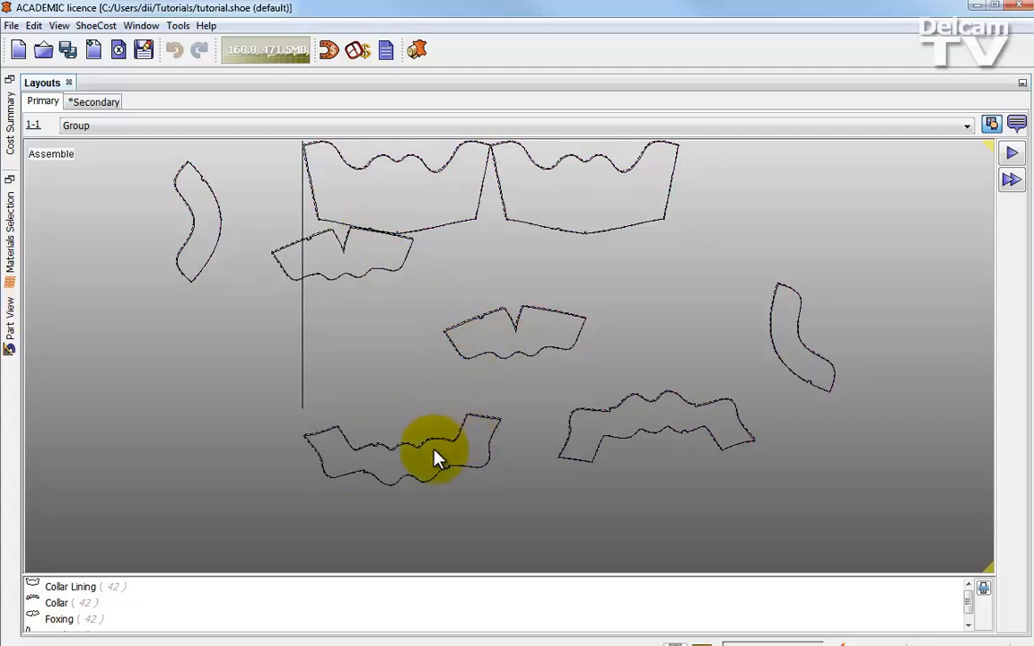
{"action": "mouse_move", "coordinate": [427, 443]}
{"action": "left_mouse_down"}
{"action": "mouse_move", "coordinate": [360, 353]}
{"action": "mouse_move", "coordinate": [353, 307]}
{"action": "mouse_move", "coordinate": [372, 316]}
{"action": "mouse_move", "coordinate": [365, 260]}
{"action": "left_mouse_up"}
- Align the right Foxing with the right Collar Lining's lower edge and nest the right Collar beneath it, rotated 180 degrees
{"action": "left_click_drag", "start_coordinate": [539, 339], "coordinate": [677, 260]}
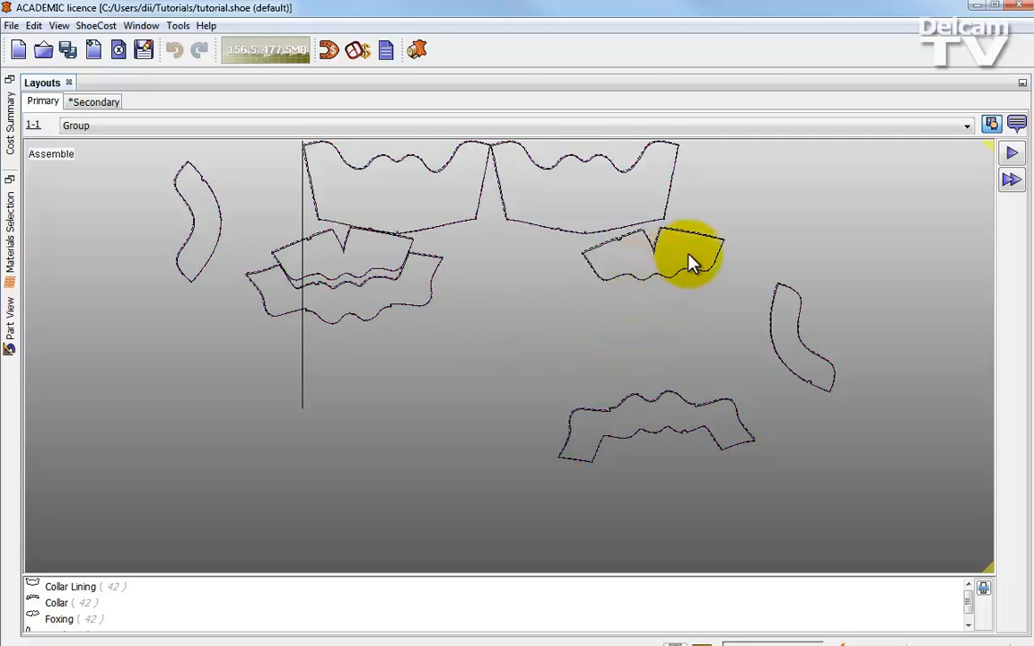
{"action": "right_click_drag", "start_coordinate": [689, 253], "coordinate": [693, 257]}
{"action": "left_click_drag", "start_coordinate": [639, 258], "coordinate": [630, 213]}
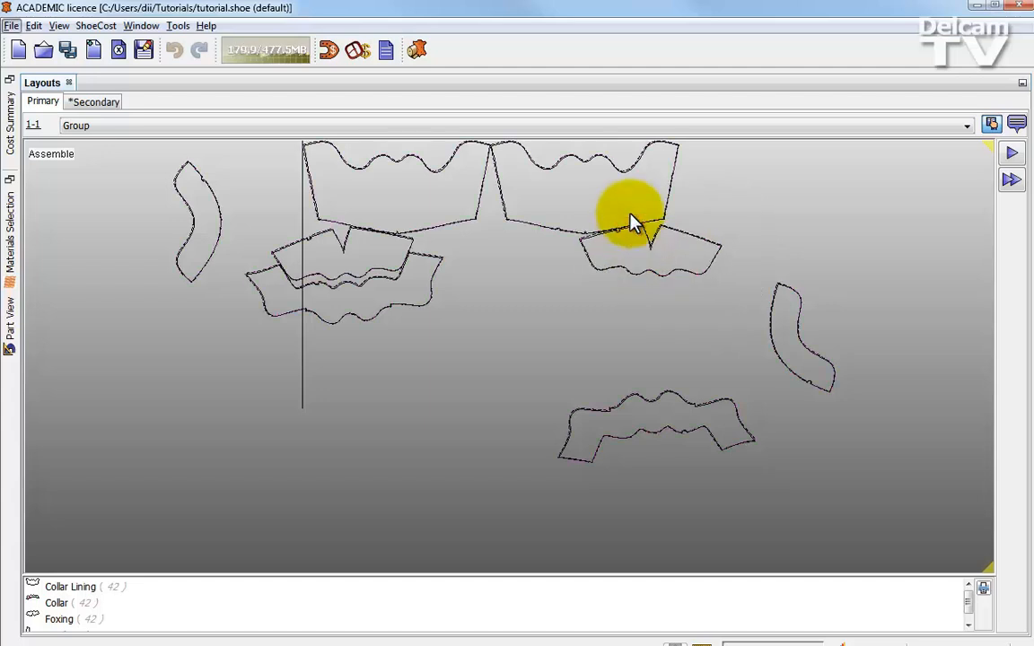
{"action": "left_click_drag", "start_coordinate": [658, 408], "coordinate": [660, 273]}
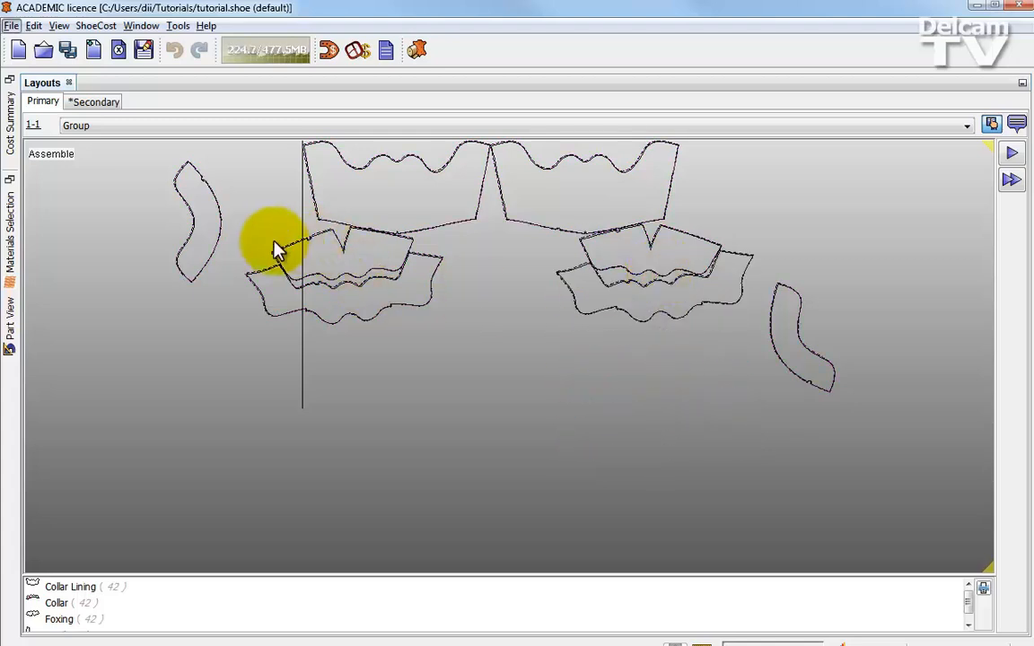
- Place both Tip parts in the gap between the two Foxing and Collar pairs, with their convex sides facing each other
{"action": "left_click", "coordinate": [207, 220]}
{"action": "left_click_drag", "start_coordinate": [208, 220], "coordinate": [473, 312]}
{"action": "left_click_drag", "start_coordinate": [457, 235], "coordinate": [471, 241]}
{"action": "right_click_drag", "start_coordinate": [463, 239], "coordinate": [463, 293]}
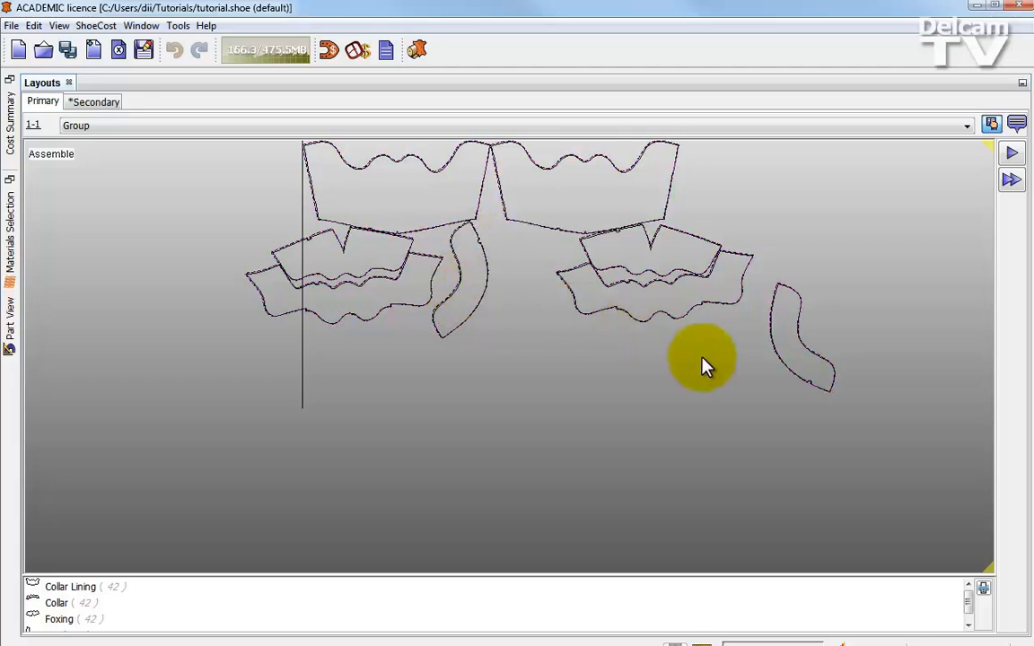
{"action": "left_click_drag", "start_coordinate": [789, 341], "coordinate": [519, 288]}
{"action": "left_click", "coordinate": [479, 290]}
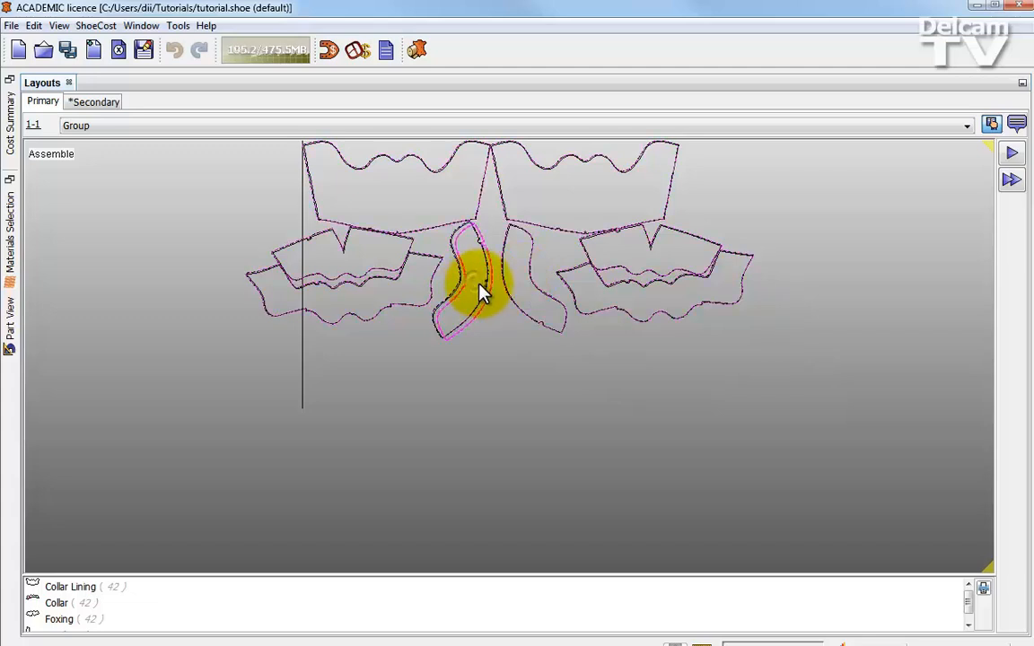
{"action": "left_click", "coordinate": [481, 291]}
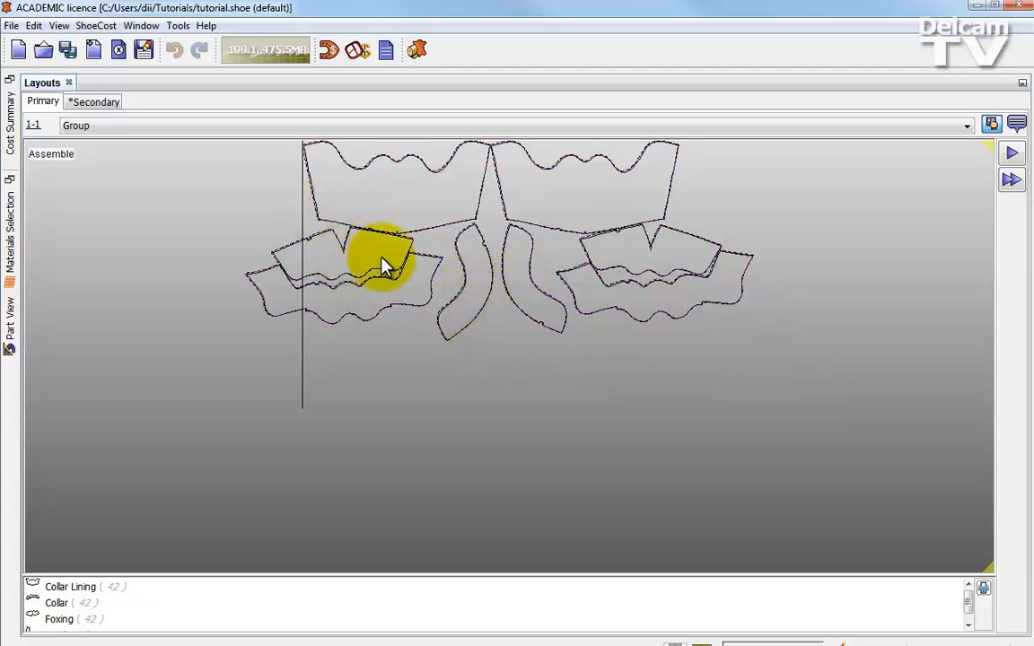
- Shift the left Foxing and Collar closer to the left Tip and refit the Collar beneath the Foxing
{"action": "left_click", "coordinate": [378, 296]}
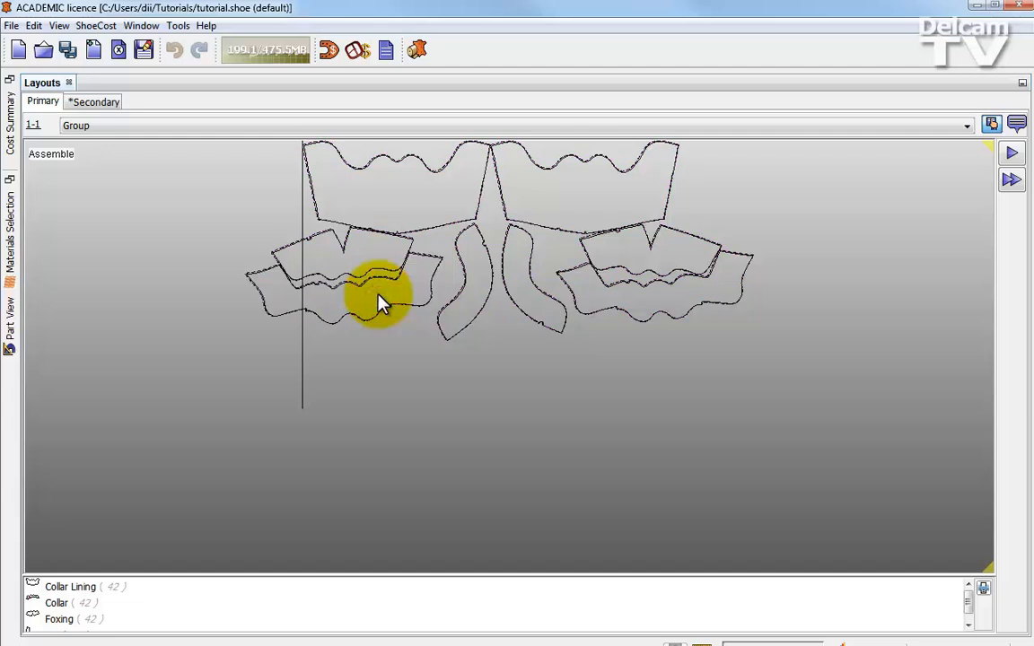
{"action": "left_click_drag", "start_coordinate": [378, 296], "coordinate": [384, 302]}
{"action": "left_click", "coordinate": [363, 257]}
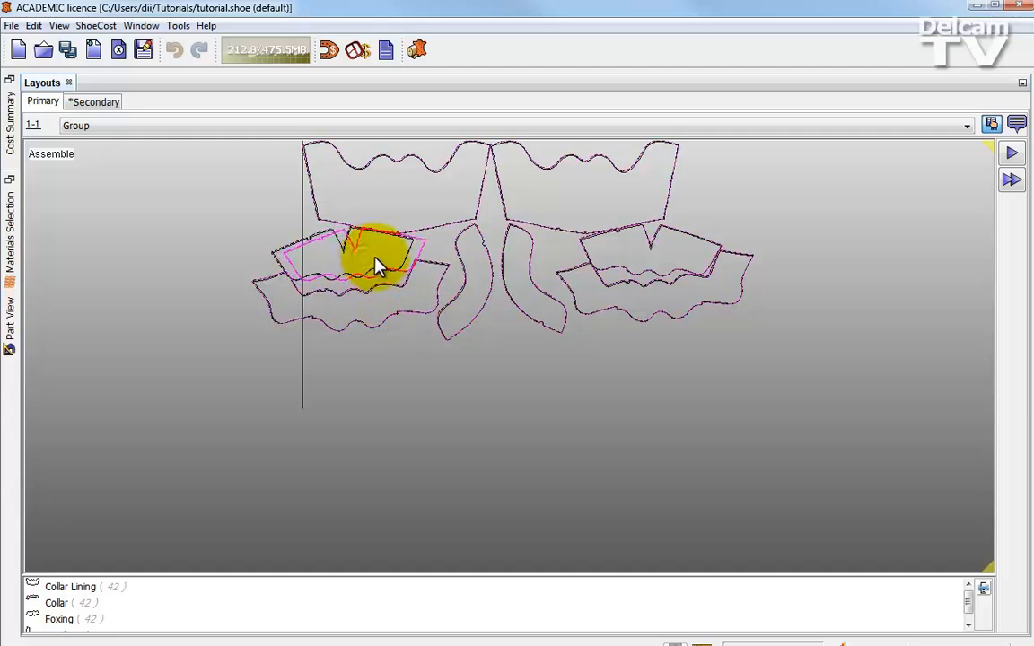
{"action": "left_click", "coordinate": [391, 283]}
{"action": "mouse_move", "coordinate": [392, 300]}
{"action": "left_mouse_down"}
{"action": "mouse_move", "coordinate": [411, 296]}
{"action": "mouse_move", "coordinate": [397, 293]}
{"action": "left_mouse_up"}
{"action": "left_click", "coordinate": [399, 303]}
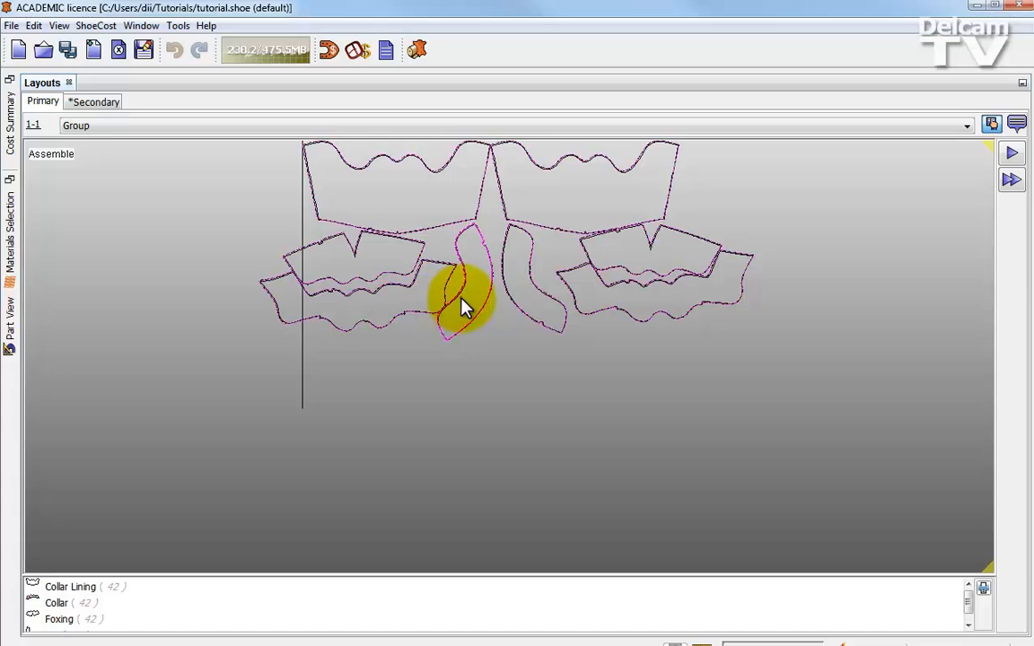
{"action": "left_click", "coordinate": [396, 308]}
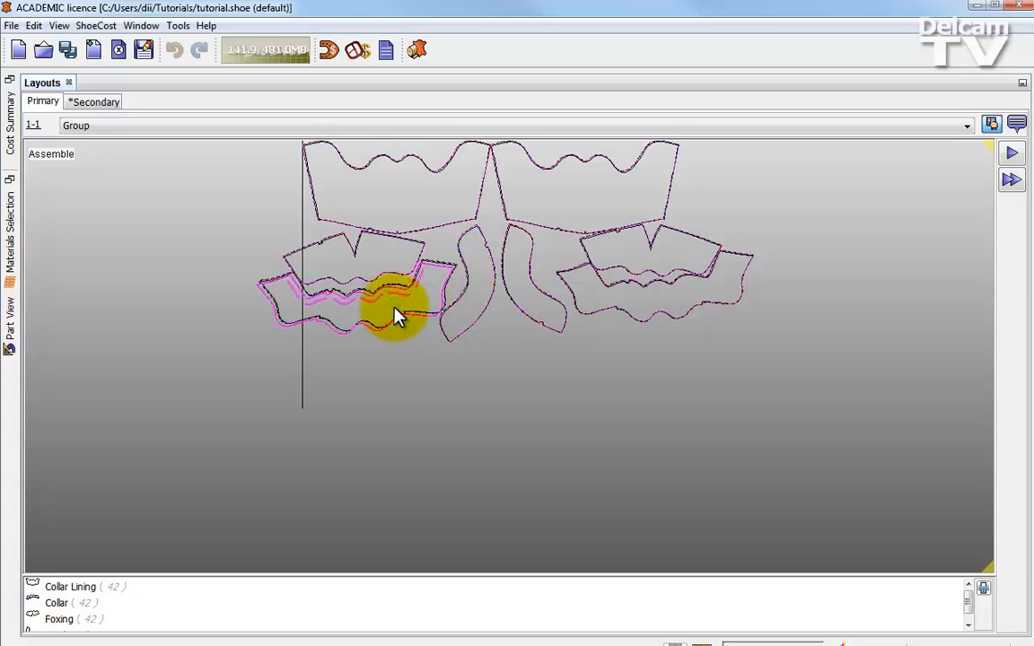
{"action": "left_click", "coordinate": [395, 309]}
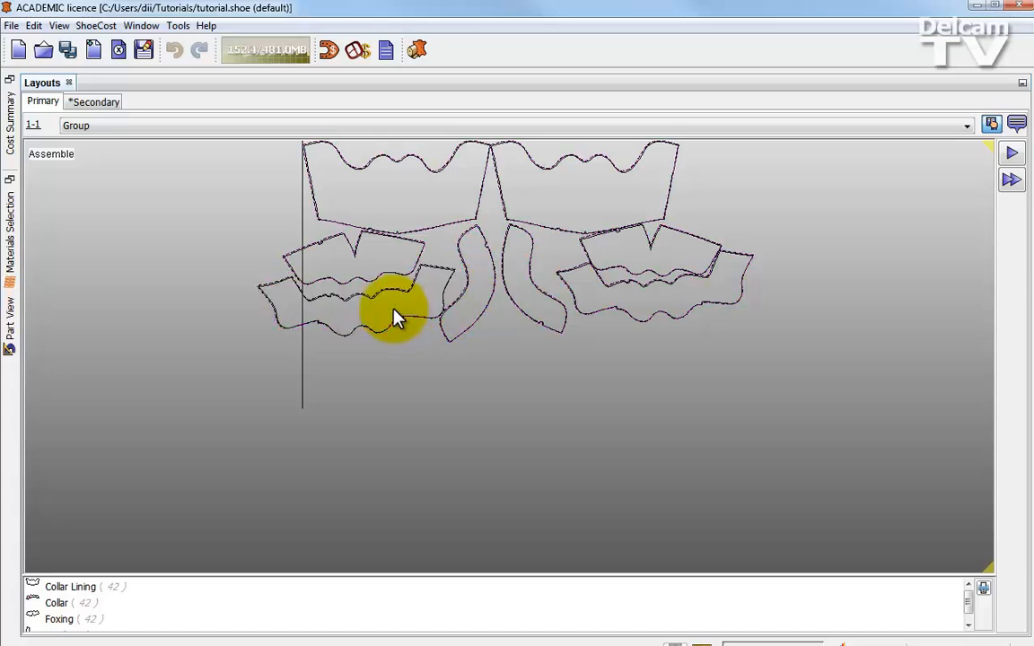
{"action": "left_click", "coordinate": [393, 316]}
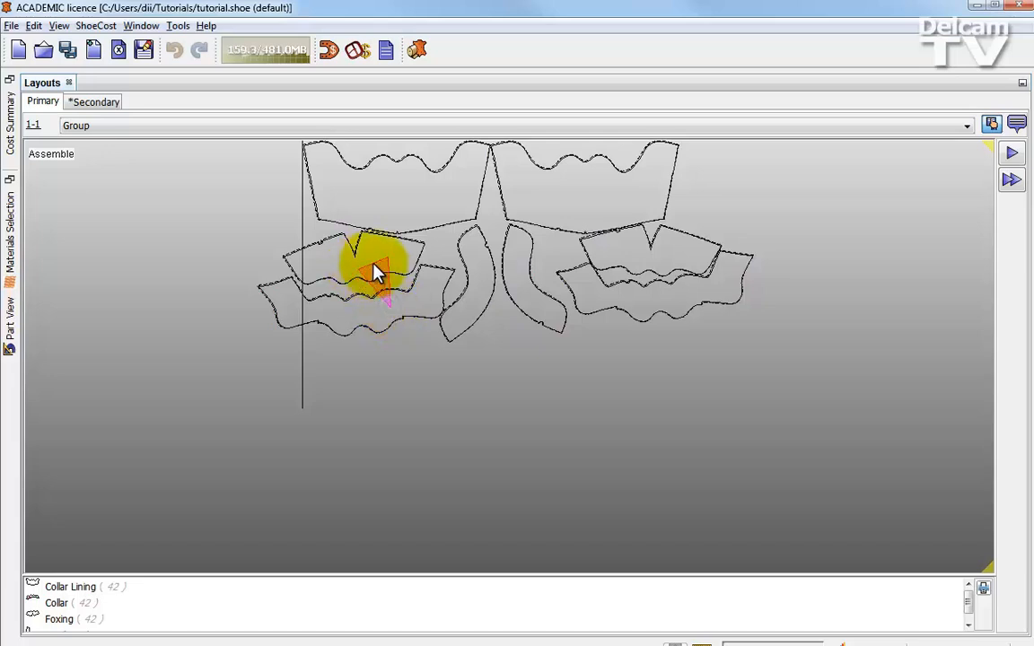
{"action": "left_click", "coordinate": [376, 272]}
- Move both Tip parts up against the lower inner corners of the two Collar Linings
{"action": "left_click_drag", "start_coordinate": [480, 277], "coordinate": [430, 199], "text": "alt"}
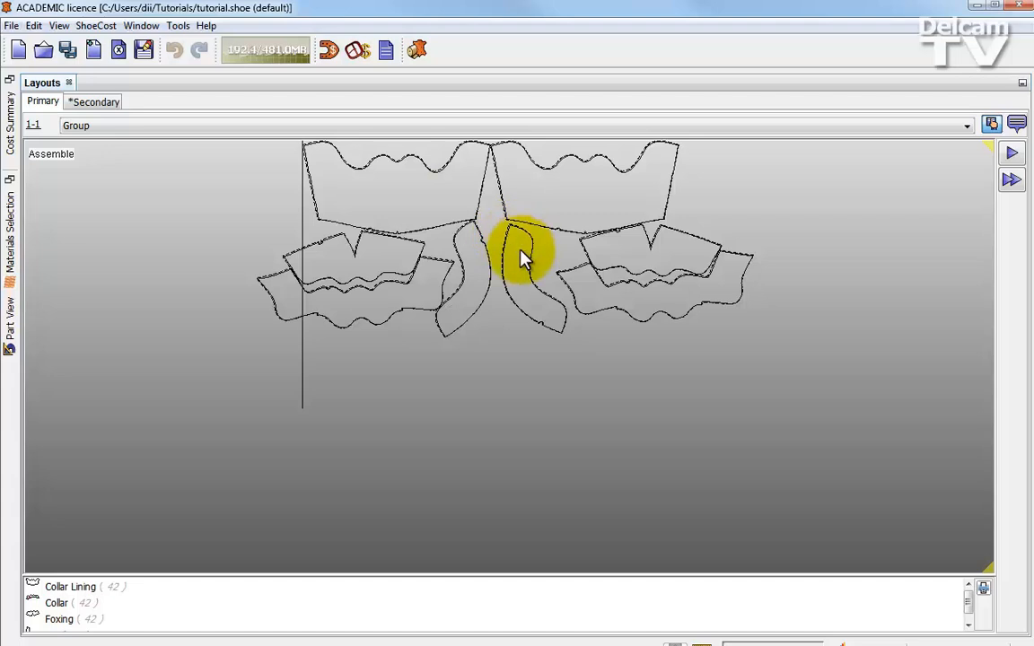
{"action": "left_click_drag", "start_coordinate": [522, 251], "coordinate": [547, 212], "text": "alt"}
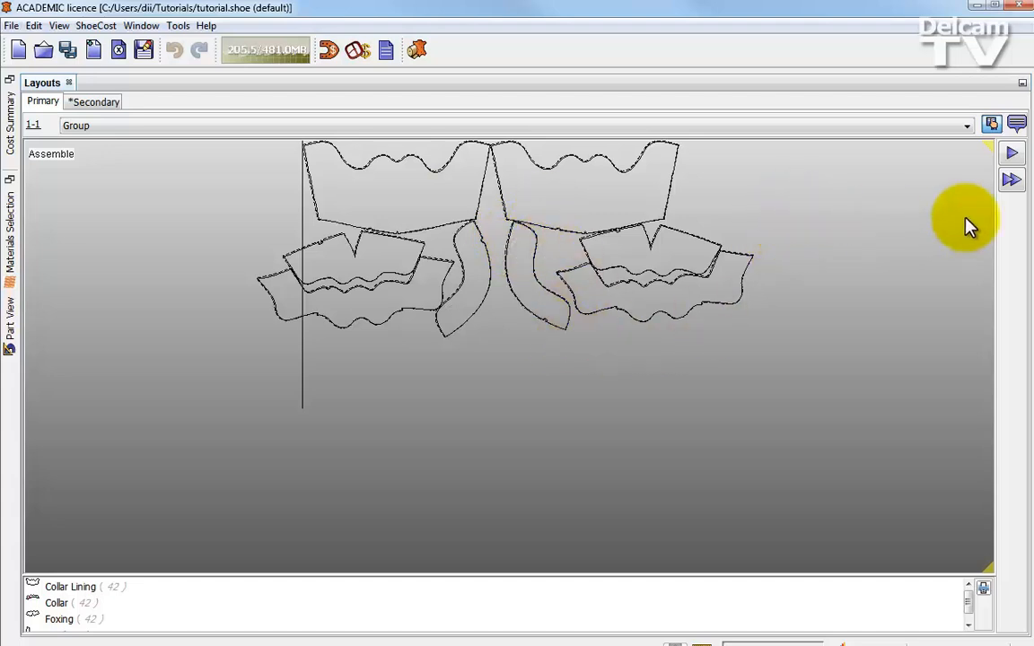
{"action": "left_click", "coordinate": [826, 228]}
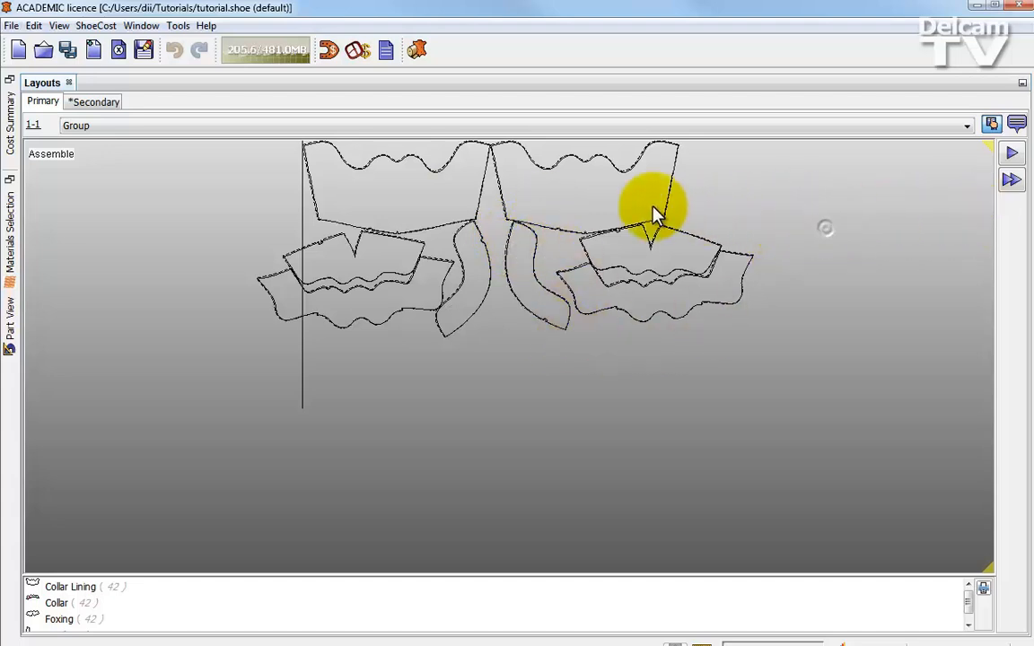
- Advance to the Horizontal stage and fit the repeated group diagonally above and beside the original, against its outer Foxing and Collar
{"action": "left_click", "coordinate": [1012, 184]}
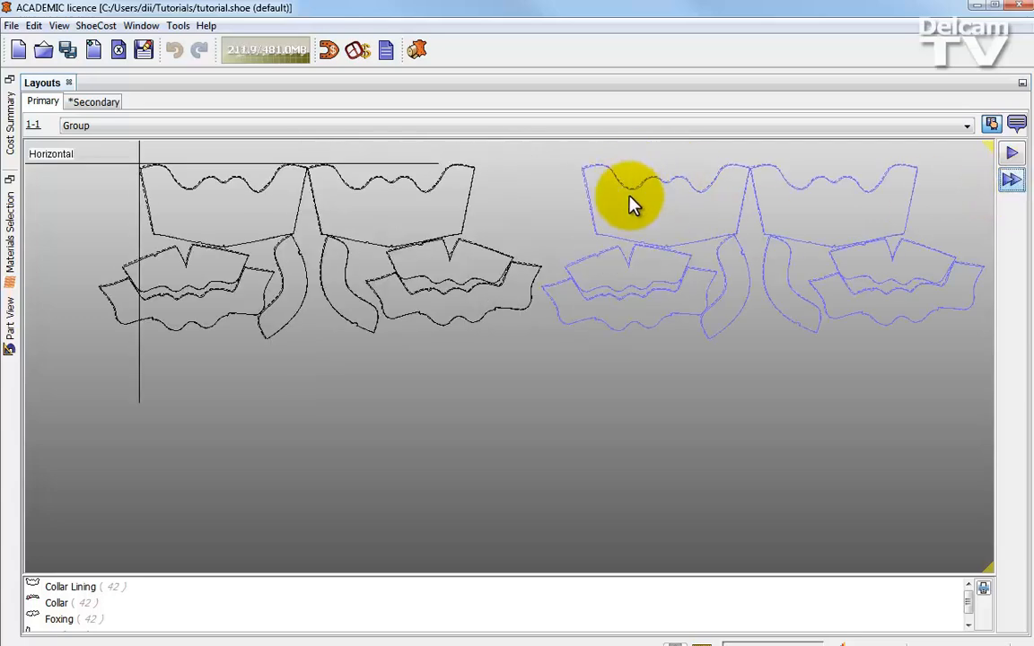
{"action": "left_click_drag", "start_coordinate": [643, 228], "coordinate": [572, 142]}
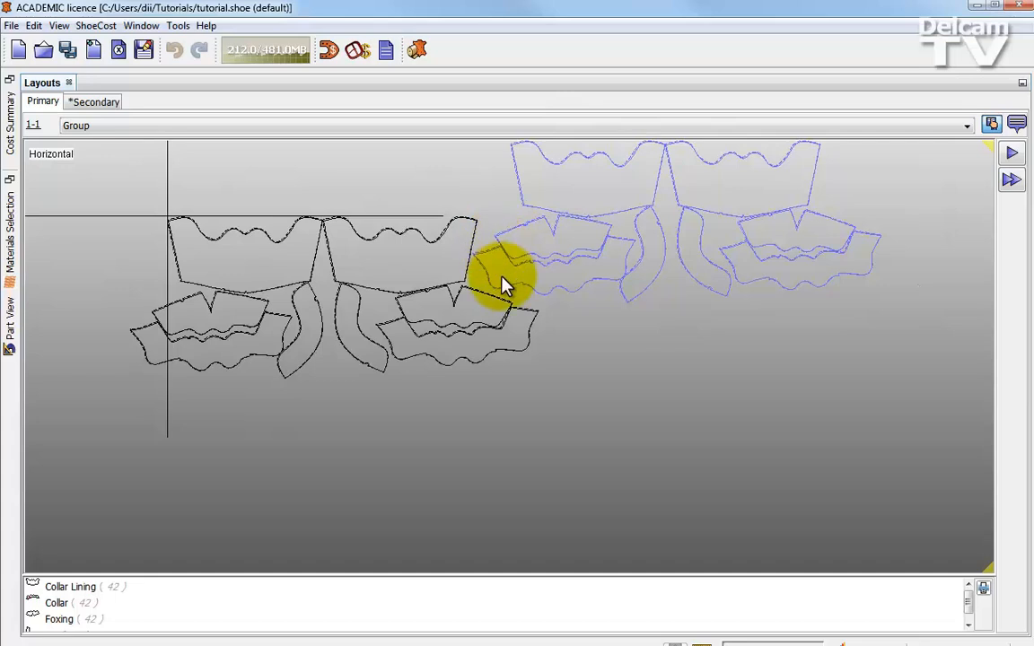
{"action": "left_click_drag", "start_coordinate": [501, 275], "coordinate": [450, 314], "text": "alt"}
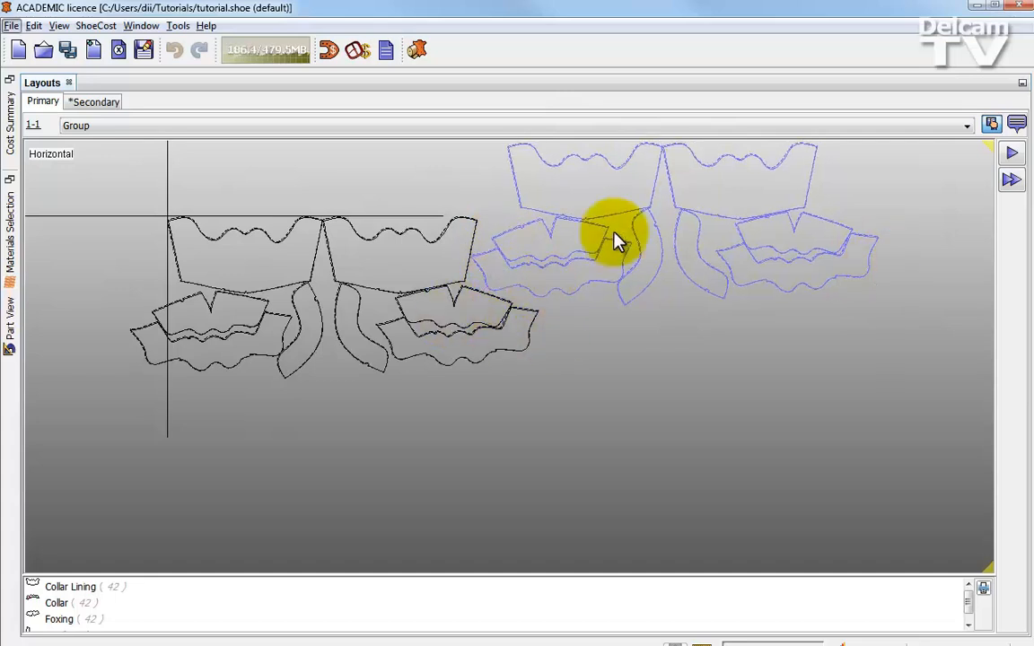
- Advance to the Vertical stage and fit the repeated row closely beneath the first row, offset slightly sideways
{"action": "left_click", "coordinate": [1007, 189]}
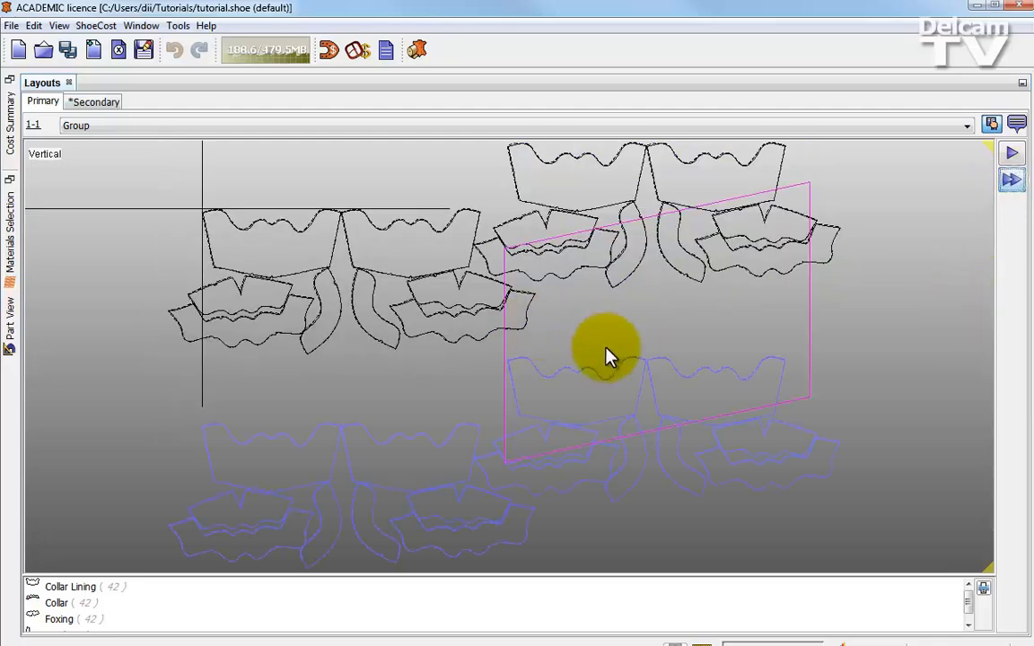
{"action": "left_click_drag", "start_coordinate": [566, 416], "coordinate": [536, 256]}
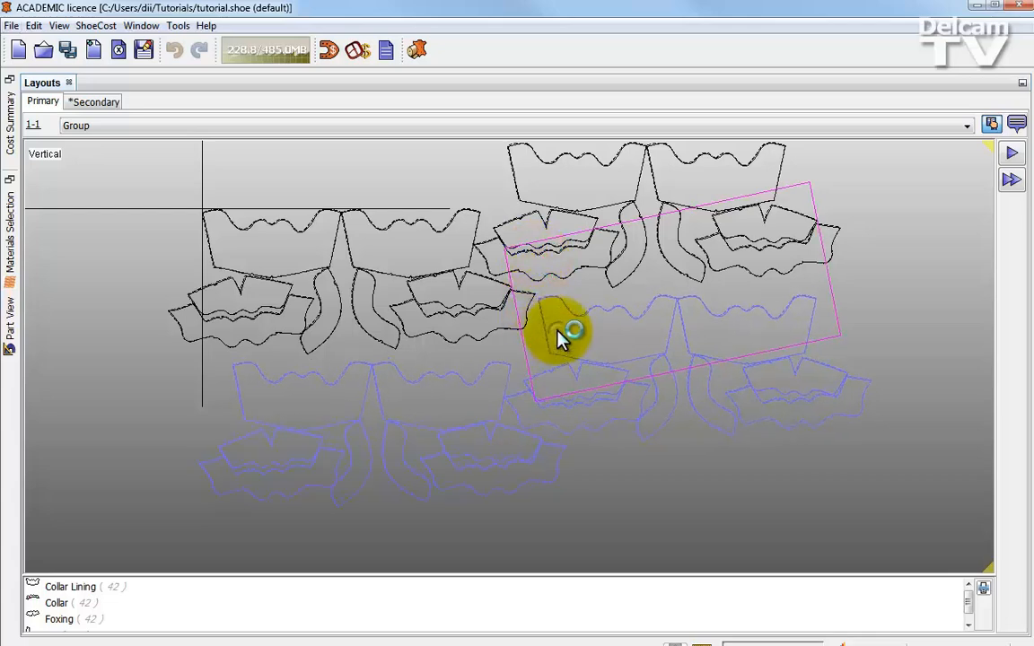
{"action": "left_click_drag", "start_coordinate": [558, 330], "coordinate": [561, 267], "text": "alt"}
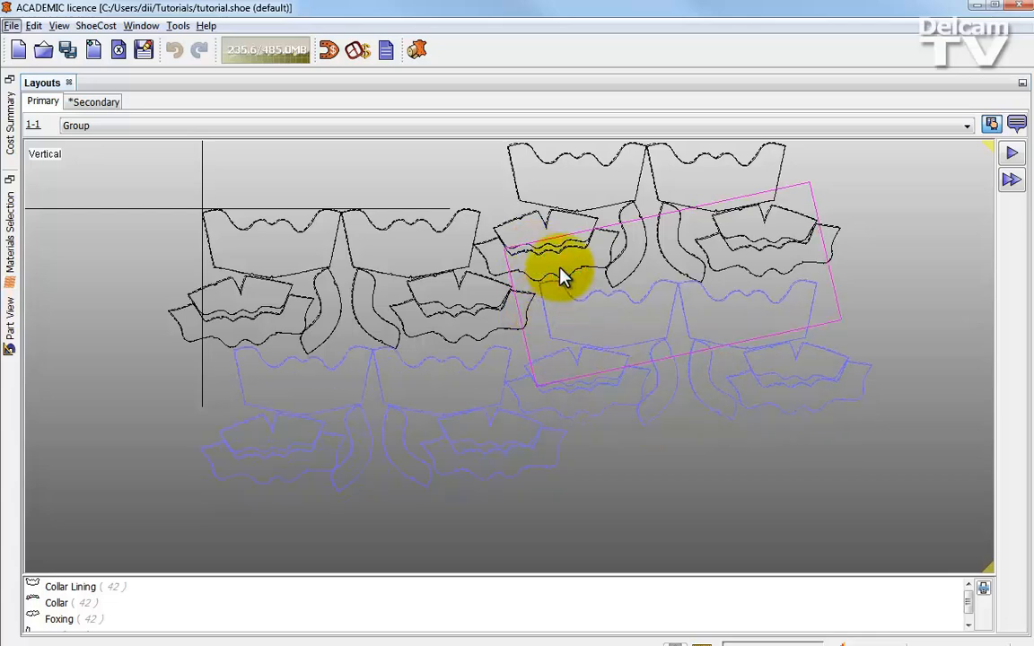
{"action": "left_click", "coordinate": [804, 491]}
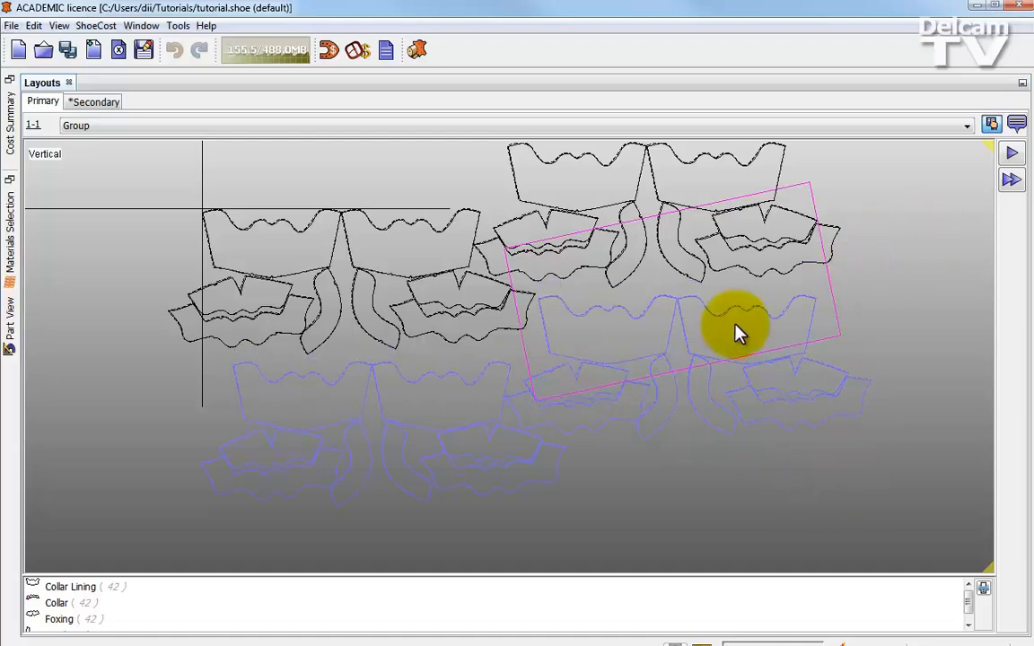
{"action": "left_click_drag", "start_coordinate": [618, 337], "coordinate": [611, 272], "text": "alt"}
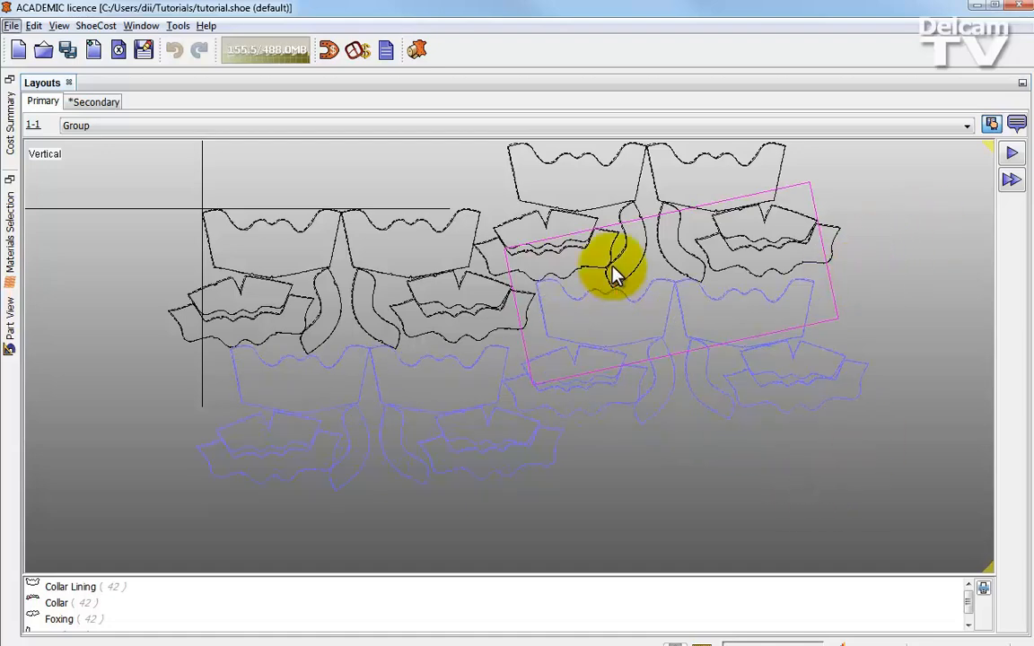
- Advance to the Rotate Block stage, compare the second, third and best block rotations, and apply the first rotation
{"action": "left_click", "coordinate": [1010, 182]}
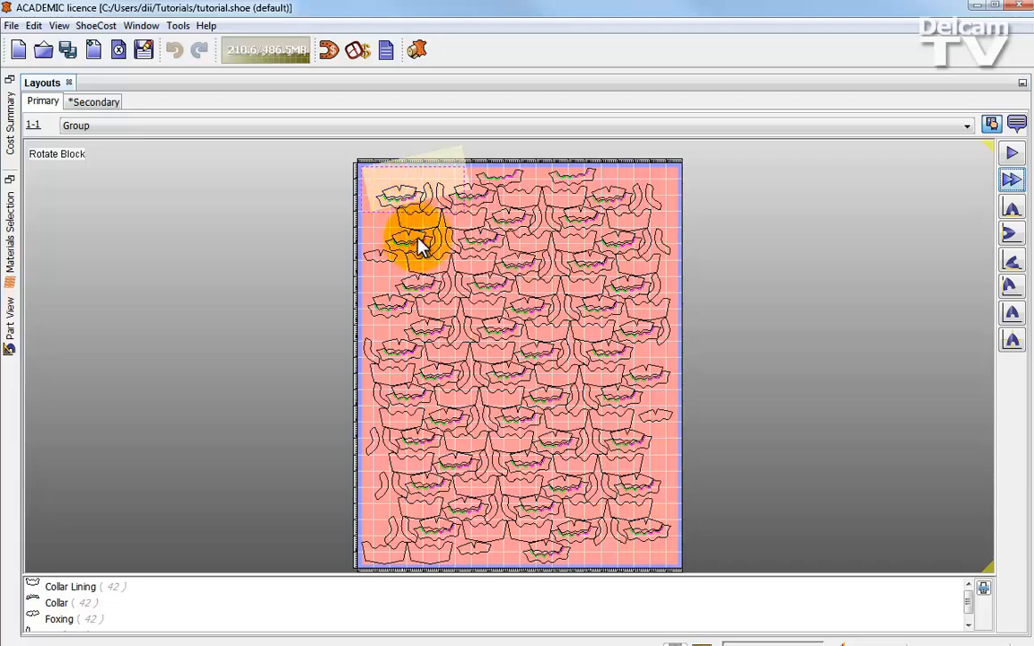
{"action": "left_click", "coordinate": [1012, 235]}
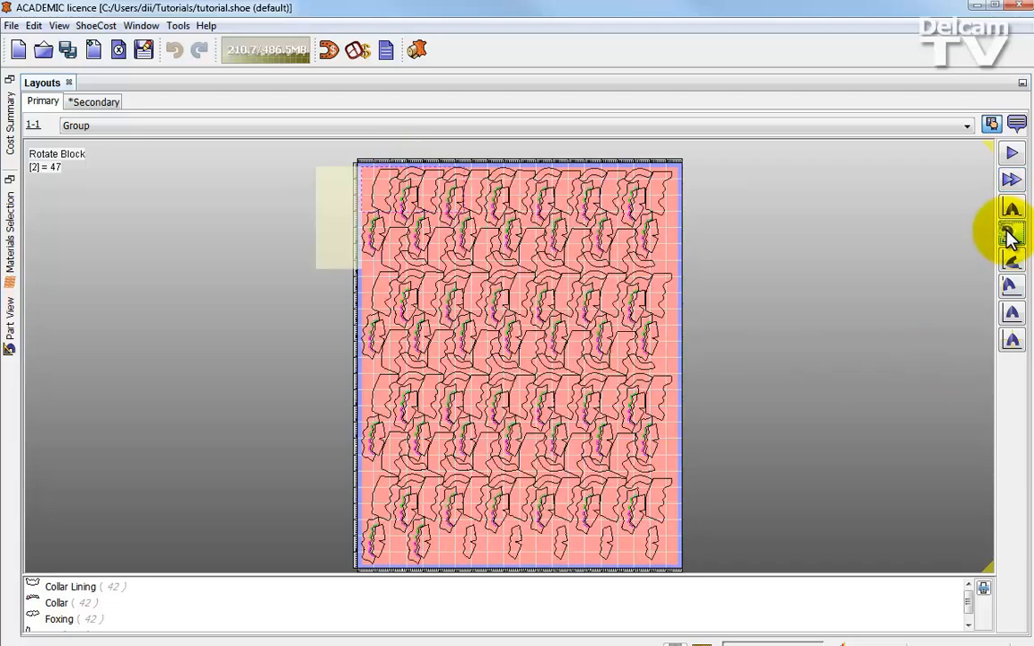
{"action": "left_click", "coordinate": [1011, 264]}
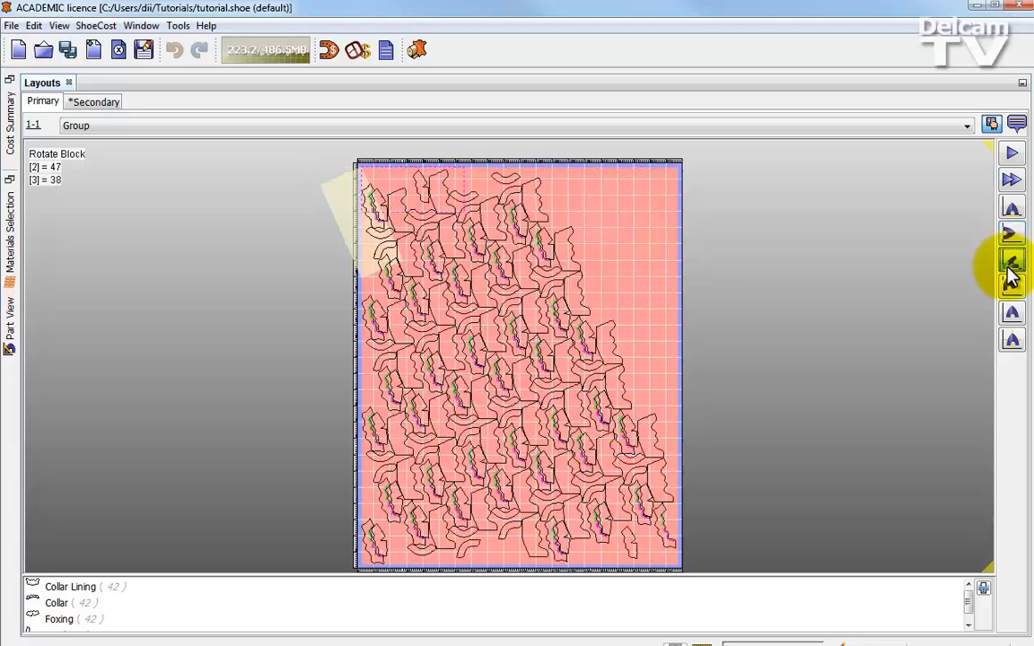
{"action": "left_click", "coordinate": [1012, 341]}
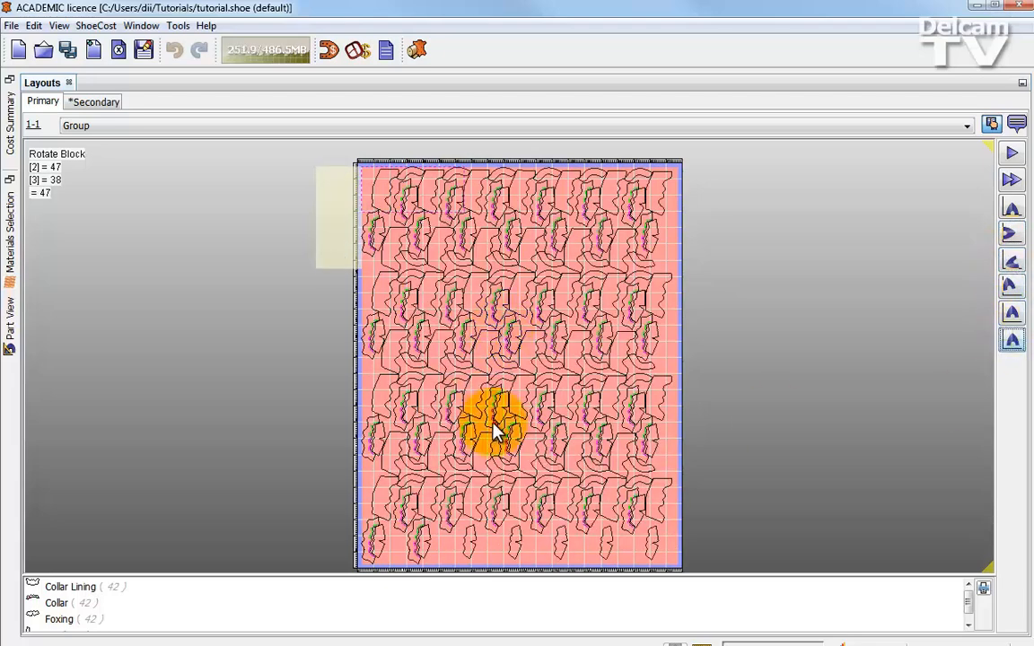
{"action": "left_click", "coordinate": [1012, 235]}
{"action": "left_click", "coordinate": [1012, 208]}
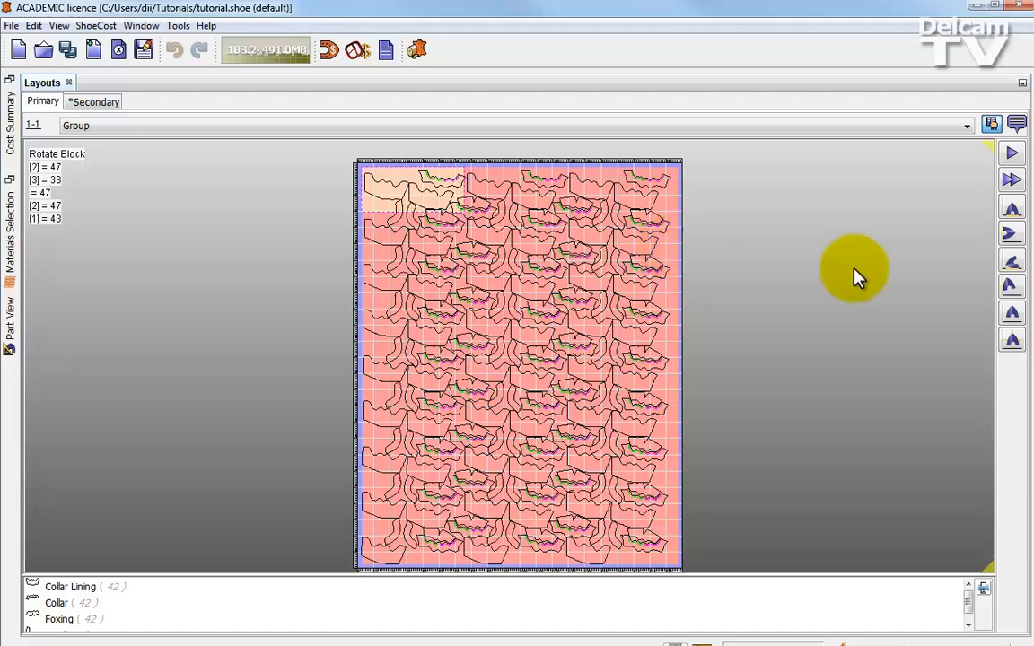
- Accept the block rotation, finish the Tweak stage without adjustments, and restore the Layouts pane to its normal size
{"action": "left_click", "coordinate": [1013, 183]}
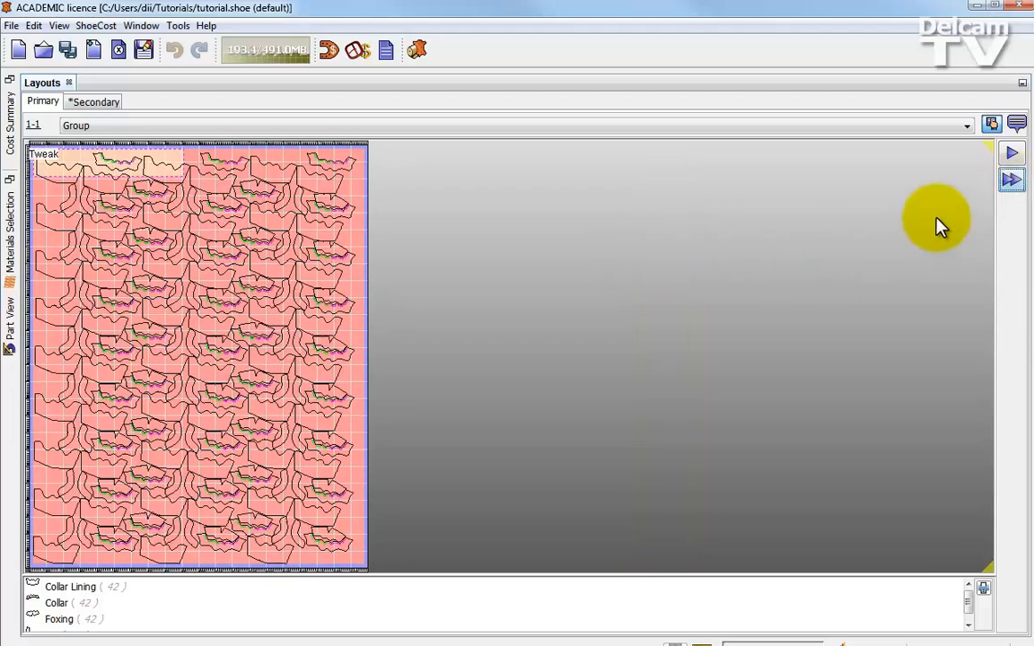
{"action": "left_click", "coordinate": [1014, 185]}
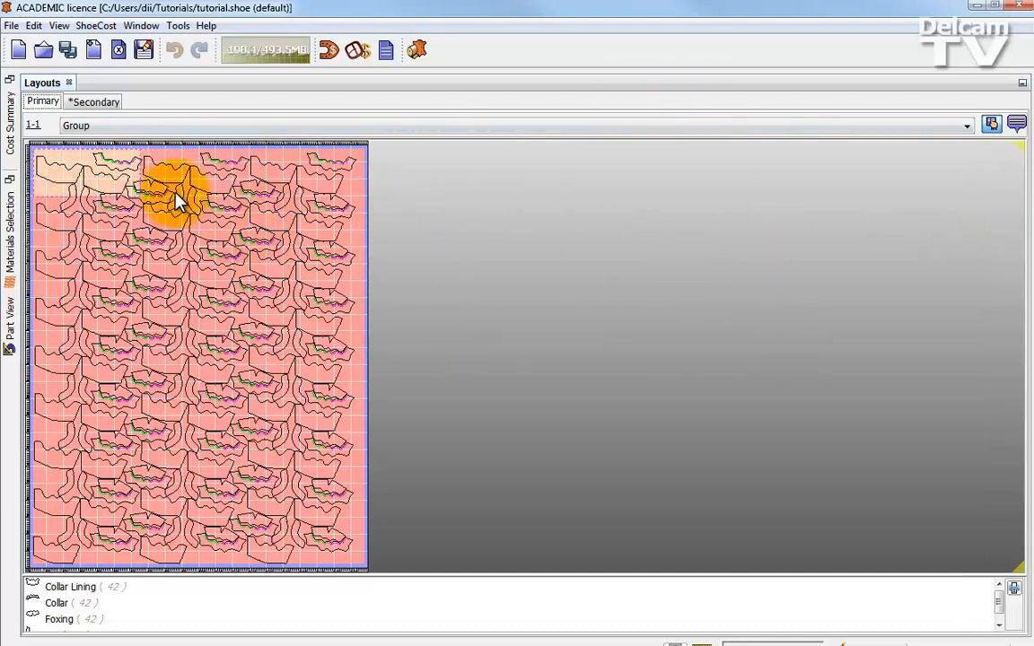
{"action": "double_click", "coordinate": [36, 81]}
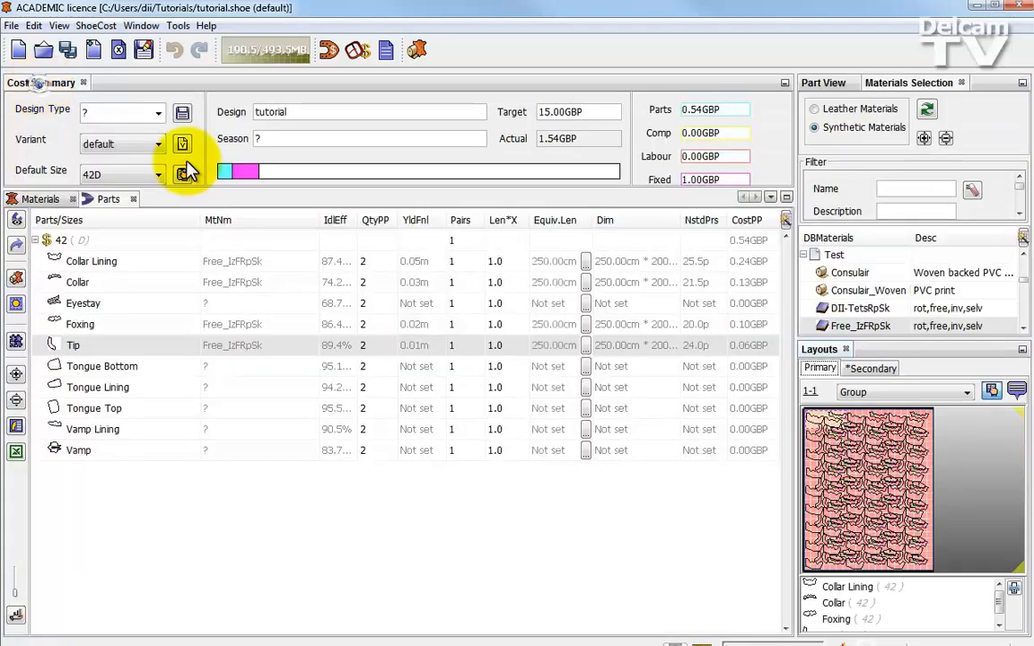